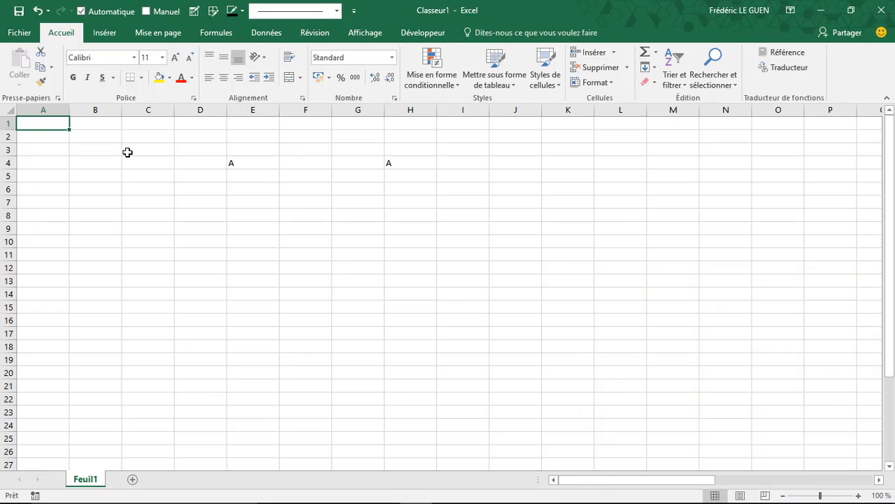
Enter 1 and 2 in cells A1 and A2, and extend the number series down to A15.
type("1")
key("Return")
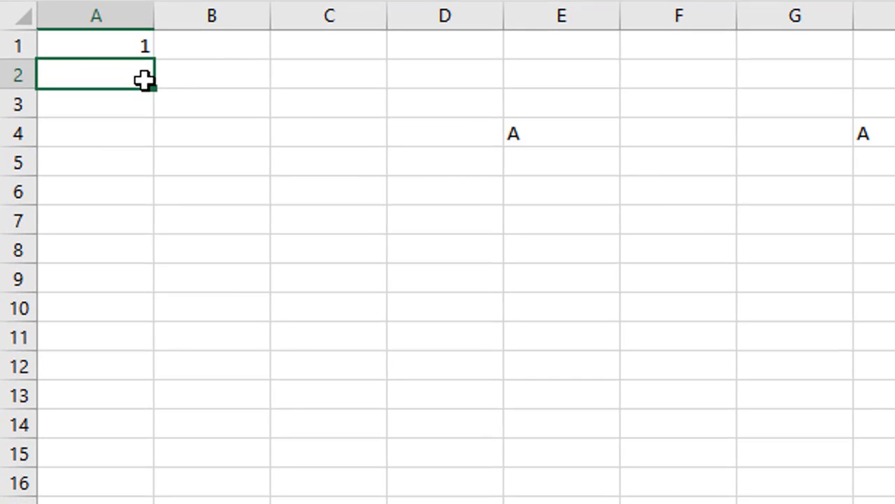
type("2")
key("Return")
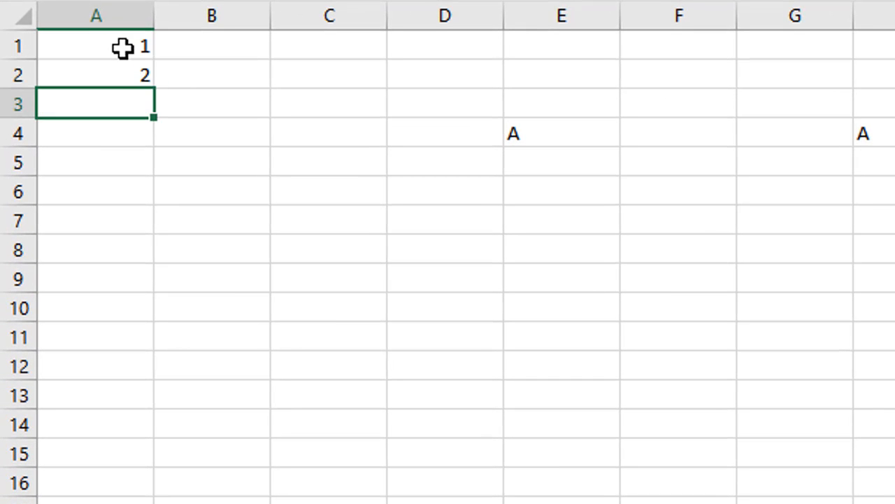
left_click_drag(124, 46, 93, 68)
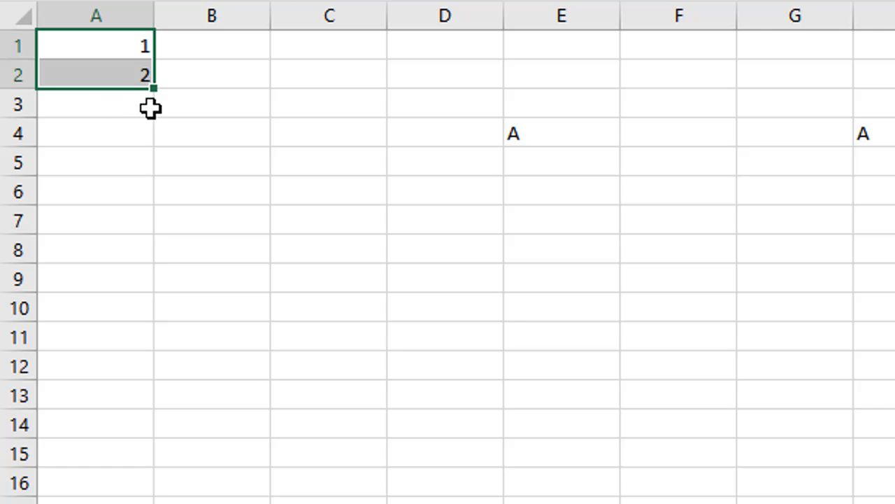
left_click_drag(155, 89, 144, 470)
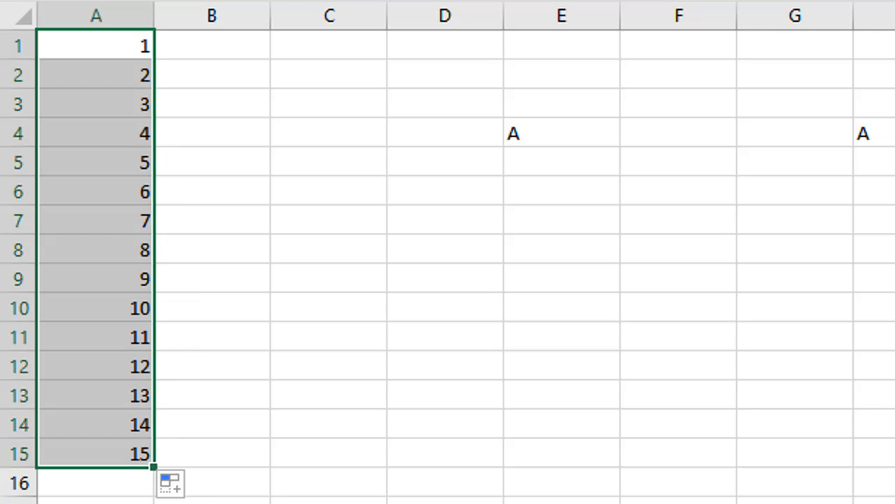
Enter A and B in cells C8 and C9, and fill the pair down to C21.
left_click(337, 243)
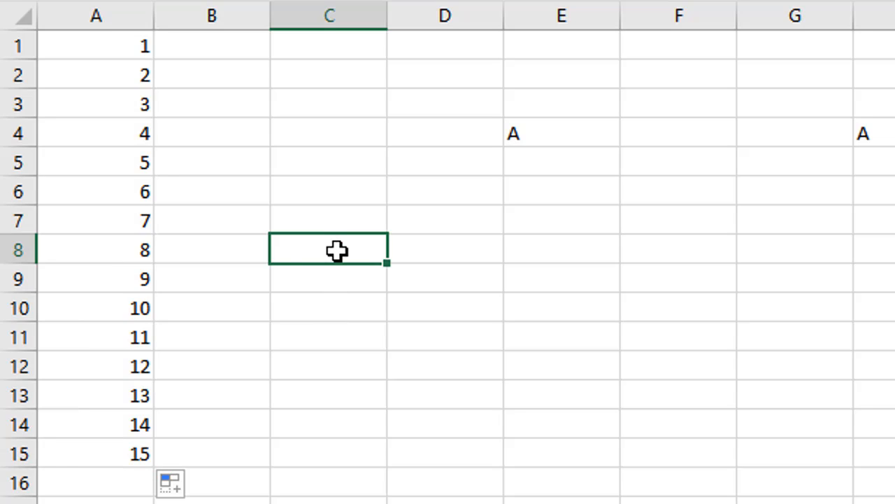
type("A")
key("Return")
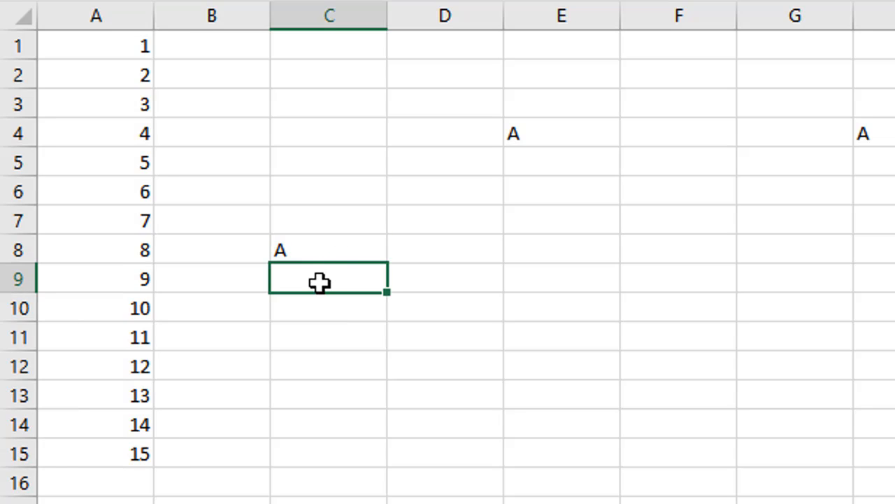
type("B")
key("Return")
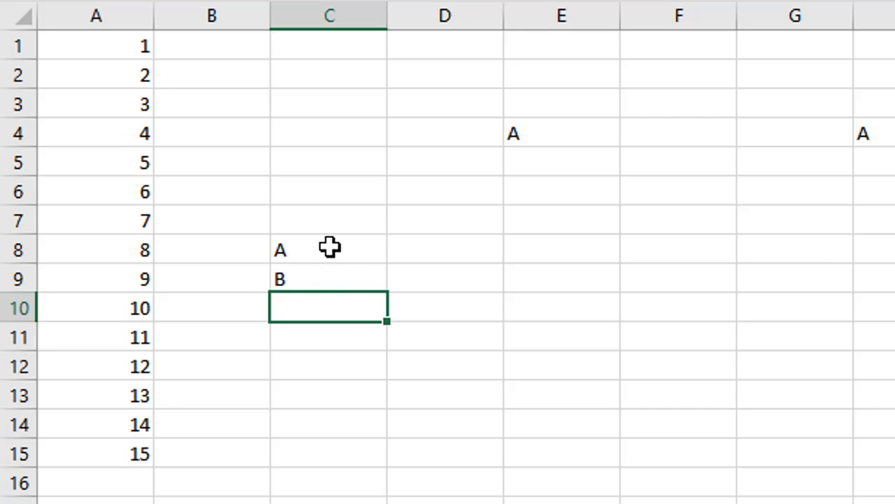
left_click_drag(329, 246, 332, 273)
left_click_drag(388, 316, 389, 500)
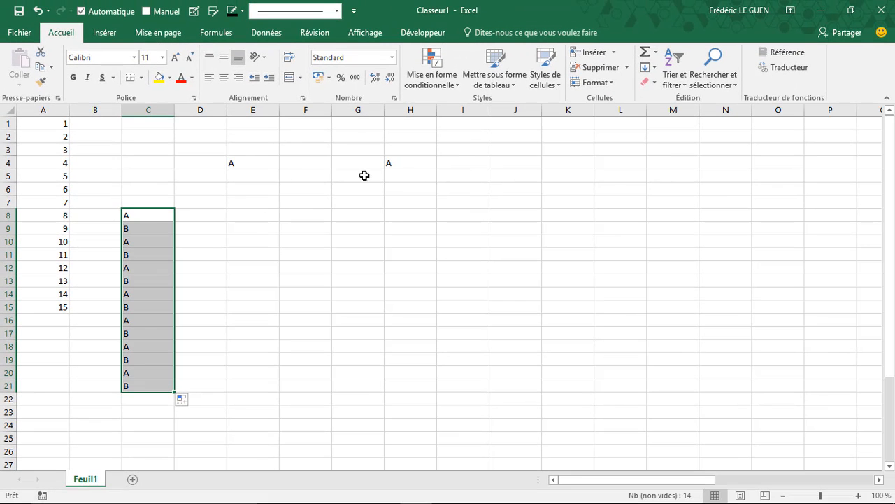
Fill cell E4 down to E19 and extend cell H4 across row 4 to the columns after it.
left_click(266, 164)
left_click_drag(277, 170, 261, 373)
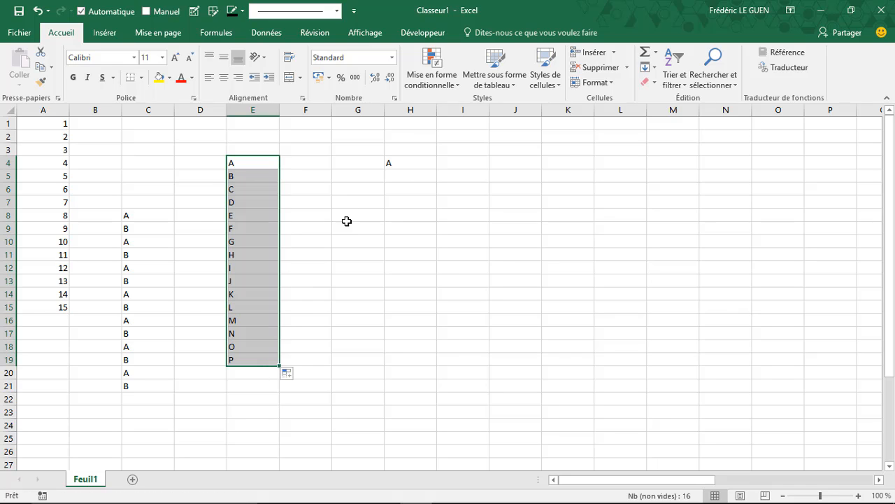
left_click(404, 164)
left_click_drag(435, 171, 708, 171)
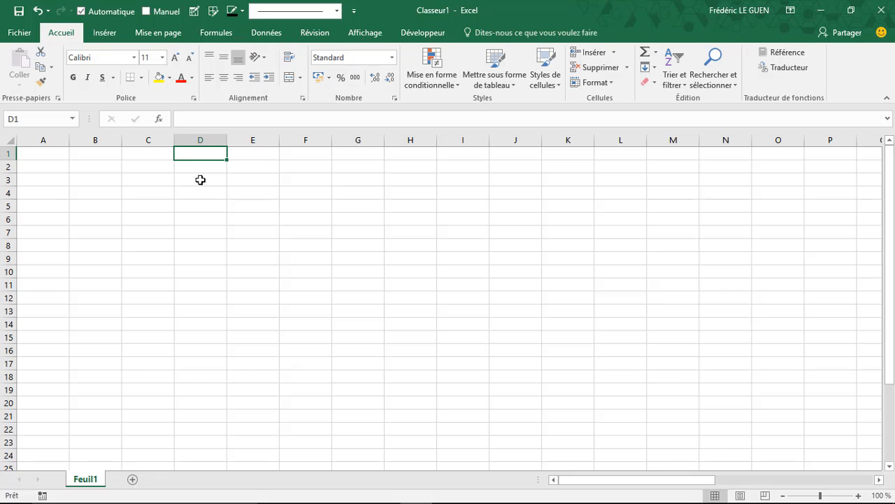
Enter the formula =ADRESSE(10;5) in cell D1.
type("=ad")
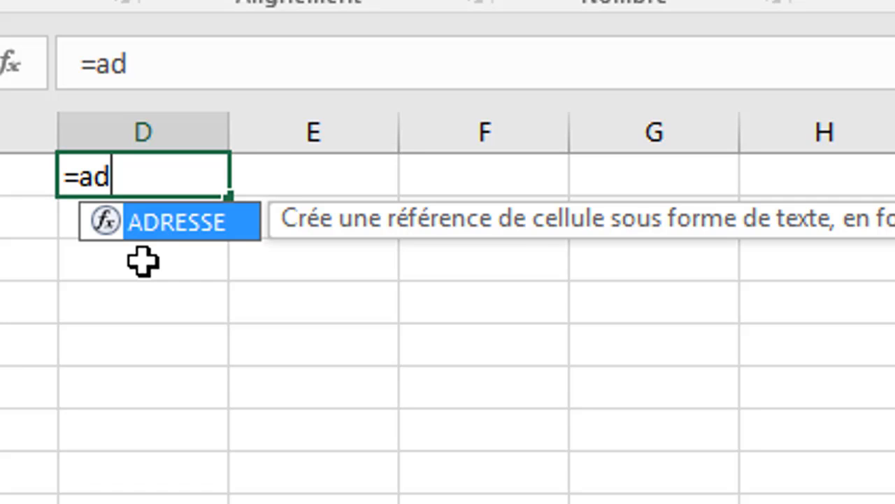
key("Tab")
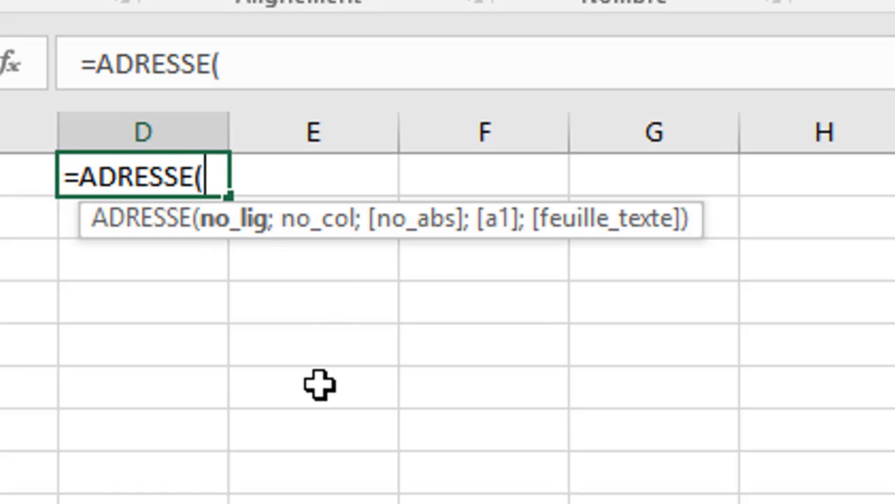
type("10;")
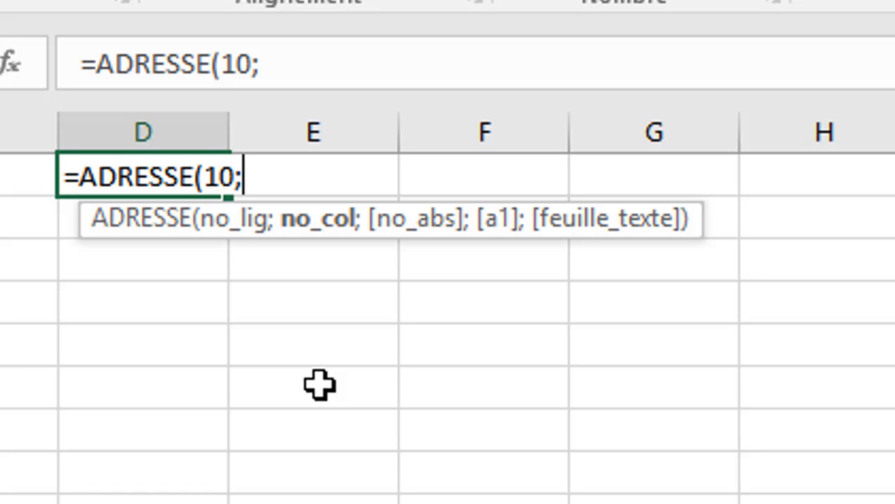
type("5)")
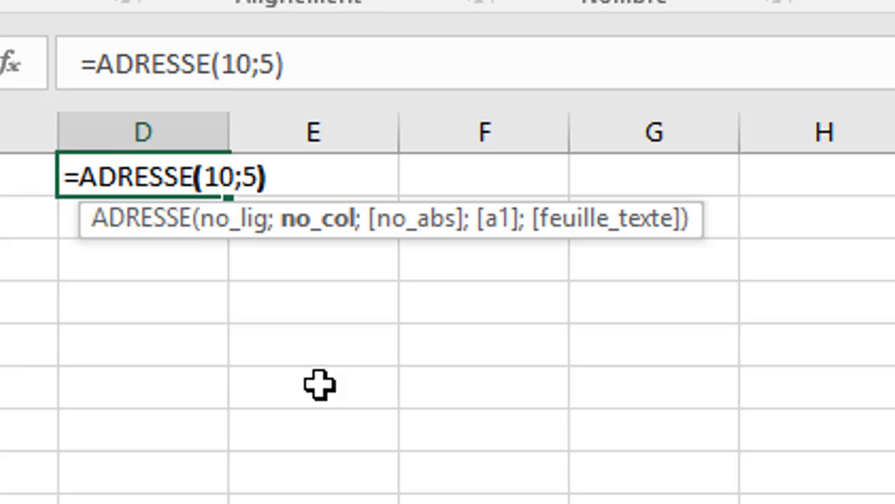
key("Return")
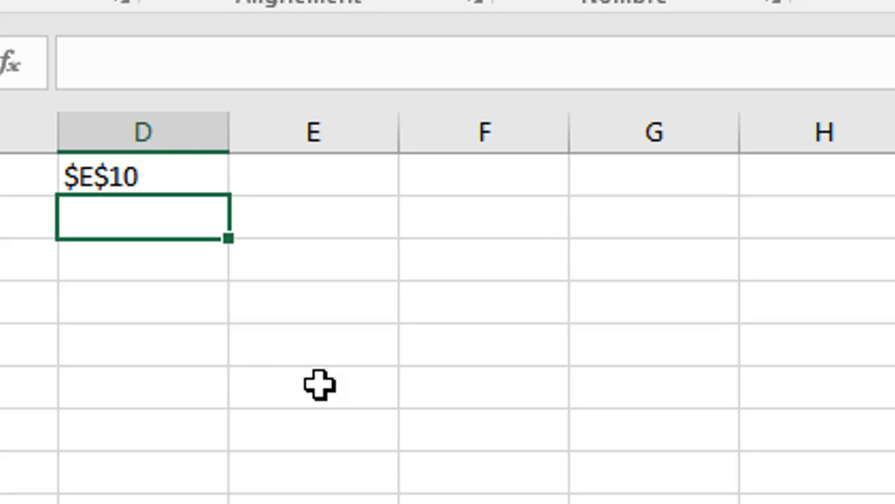
Add 4 (Relative) as the third argument of D1's formula, making it =ADRESSE(10;5;4).
left_click(129, 178)
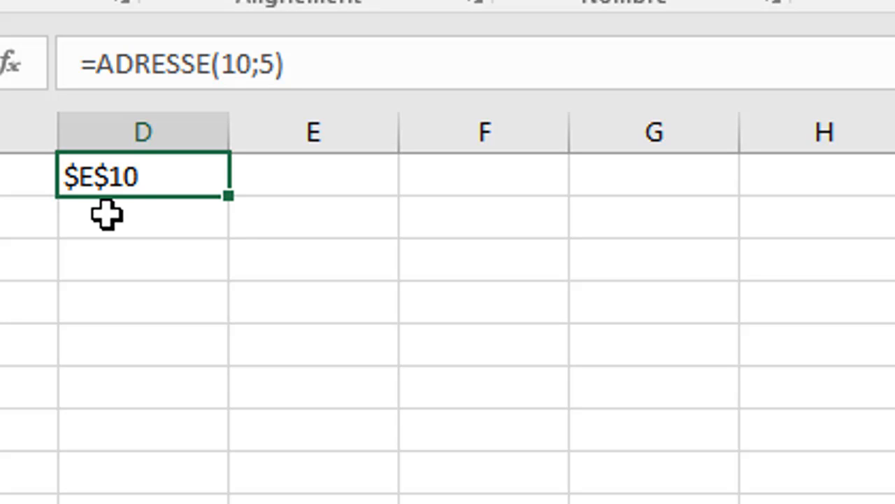
left_click(274, 67)
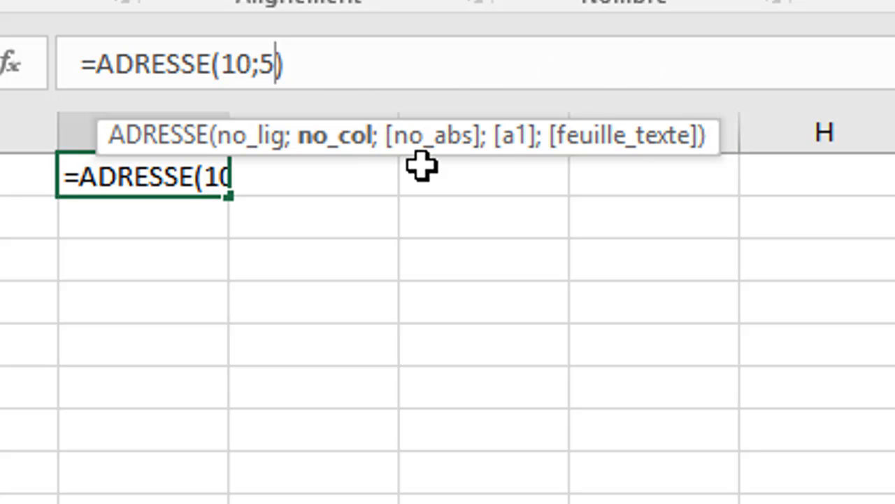
type(";")
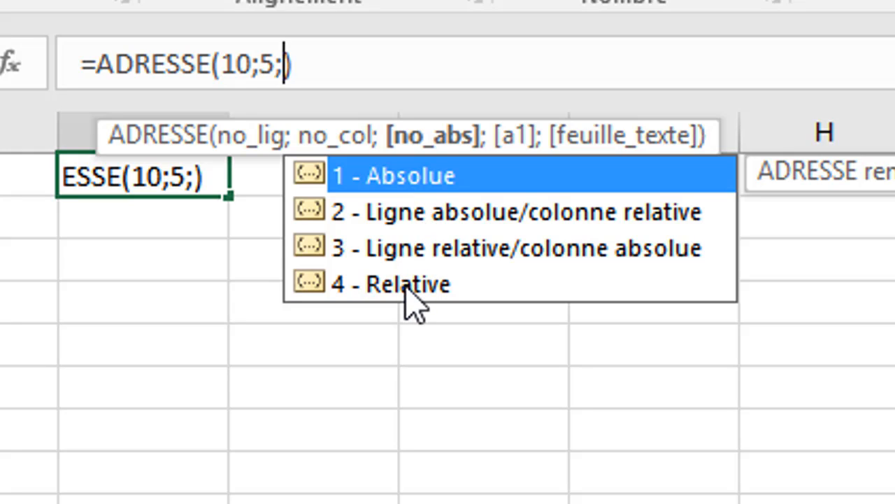
type("4")
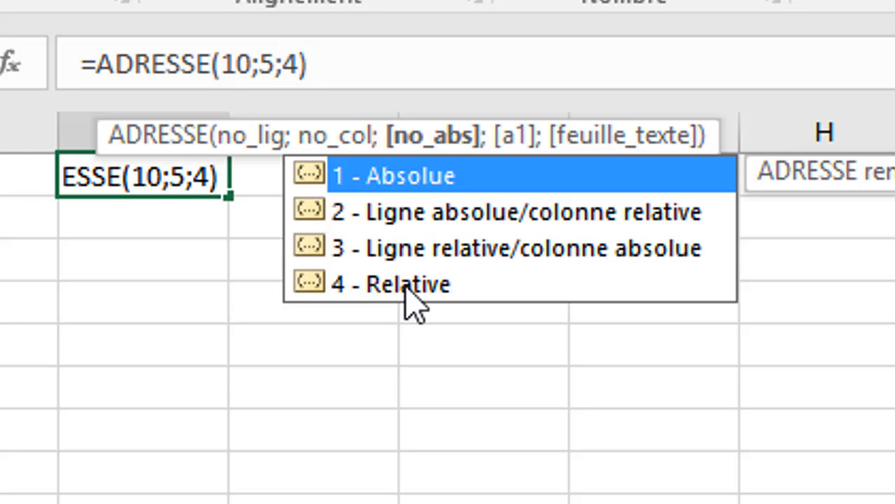
key("Return")
Add 0 (Style L1C1) as the fourth argument of D1's formula, making it =ADRESSE(10;5;4;0).
left_click(151, 183)
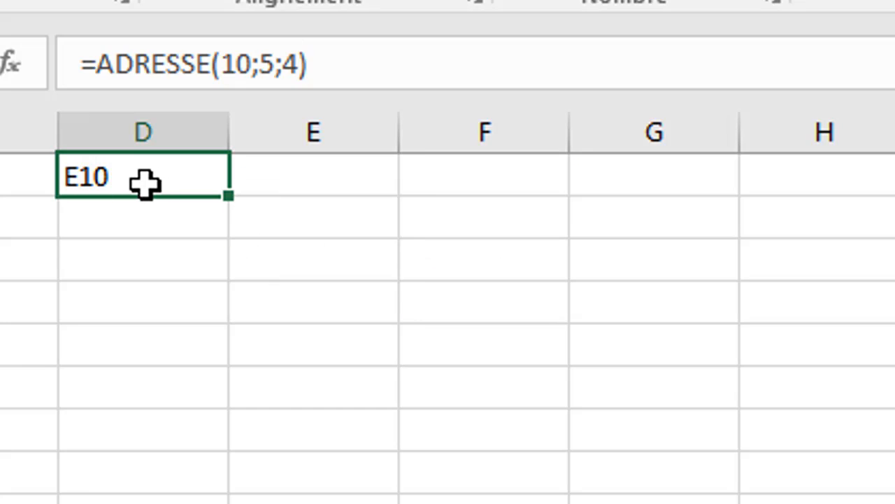
left_click(299, 67)
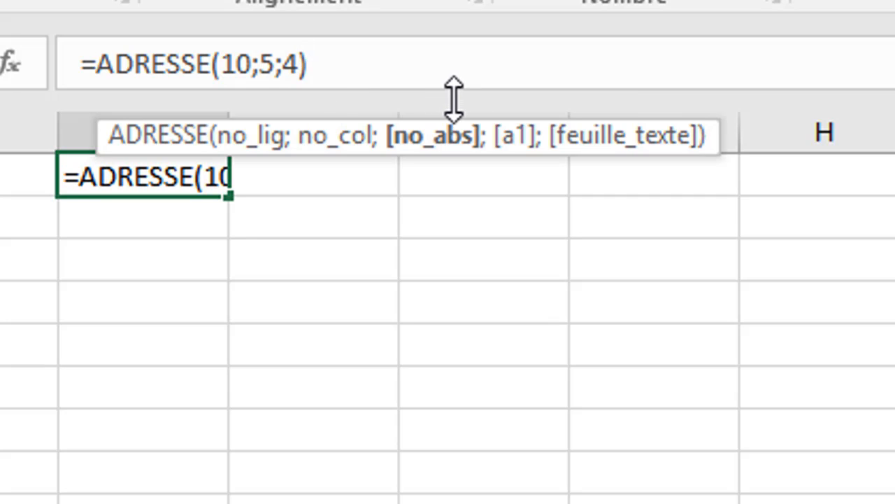
type(";")
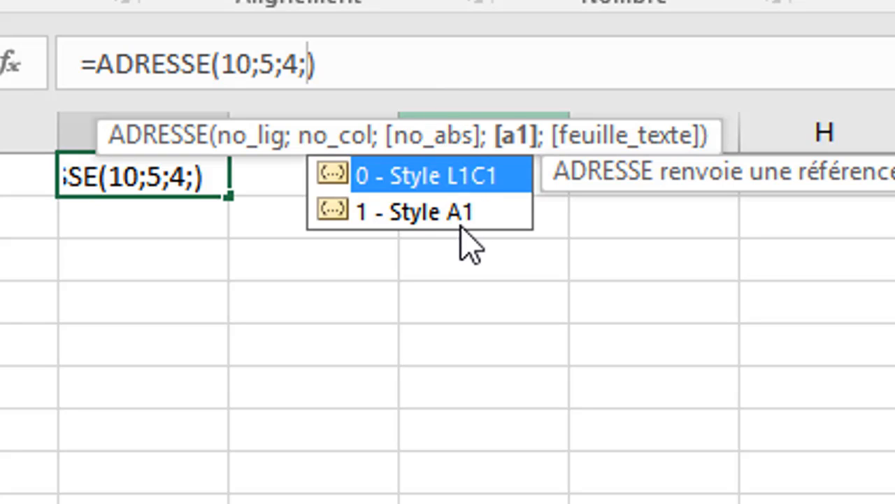
type("0")
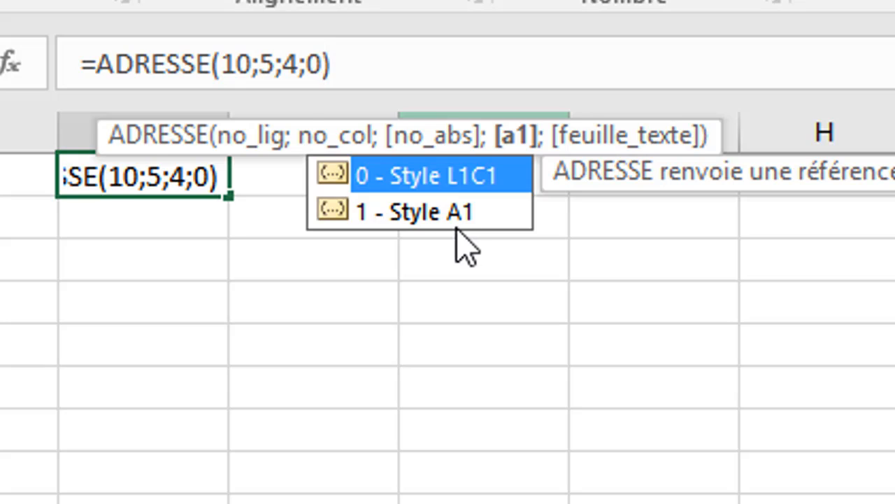
key("Return")
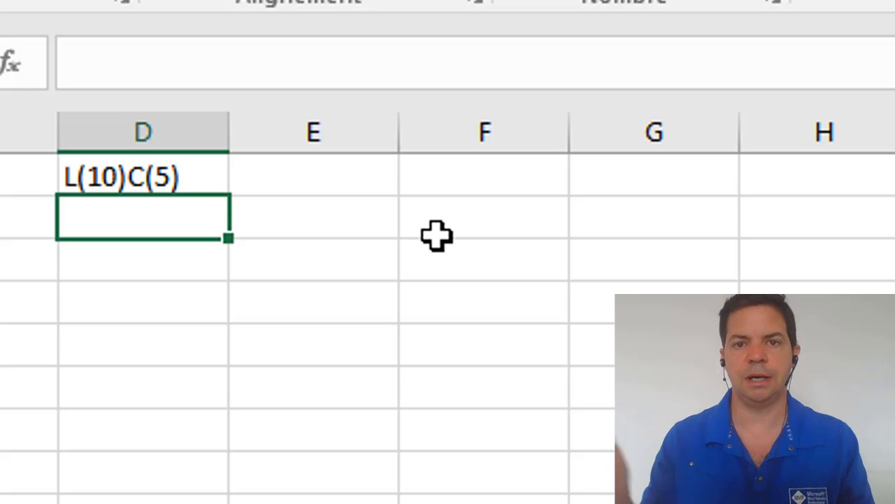
Set the fourth argument of the ADRESSE formula in D1 to 1 (Style A1).
left_click(204, 175)
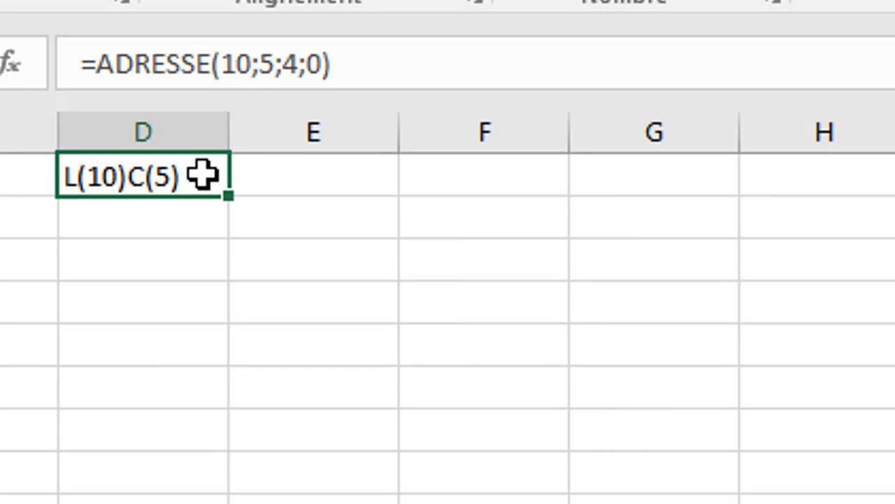
double_click(319, 70)
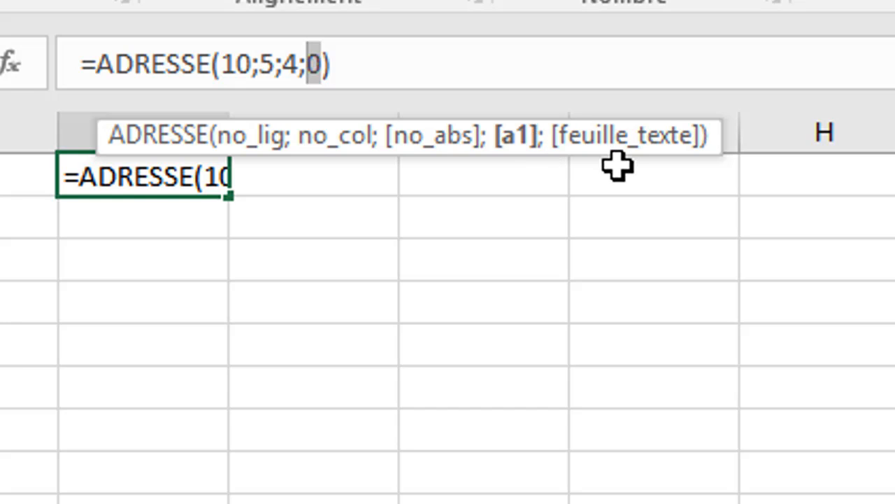
type("1")
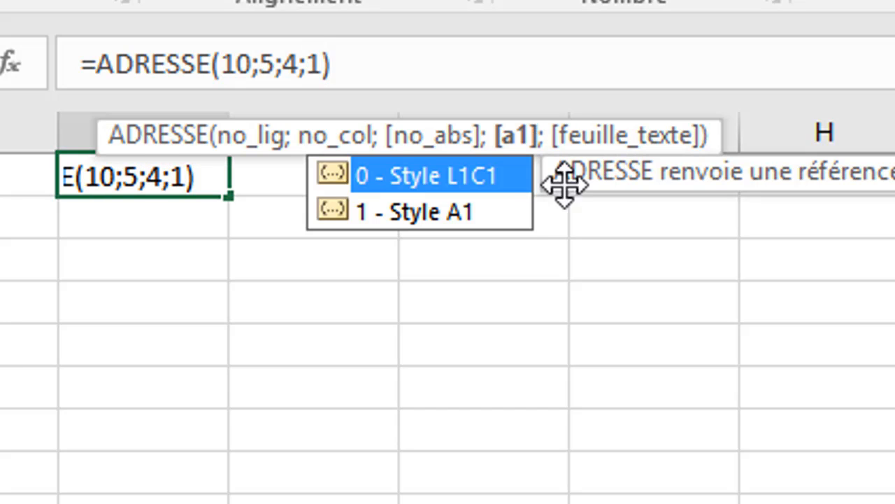
key("Return")
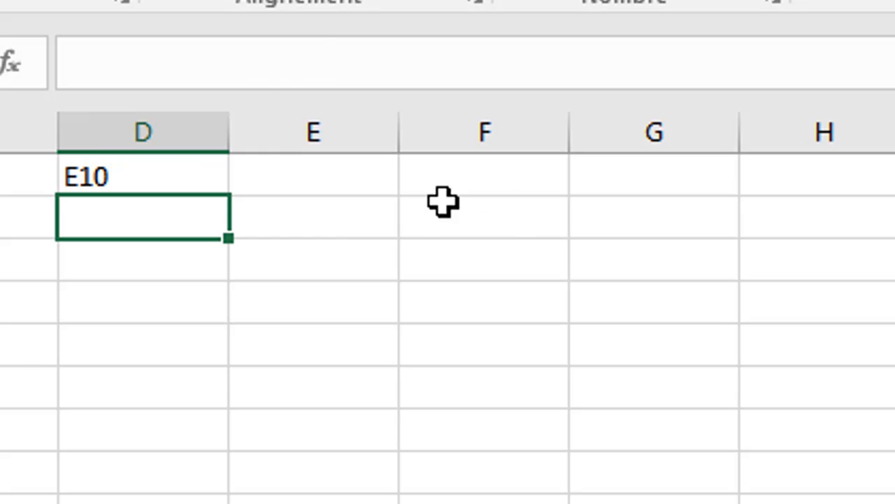
Set both the row and column arguments in D1 to 1, giving =ADRESSE(1;1;4;1).
left_click(211, 180)
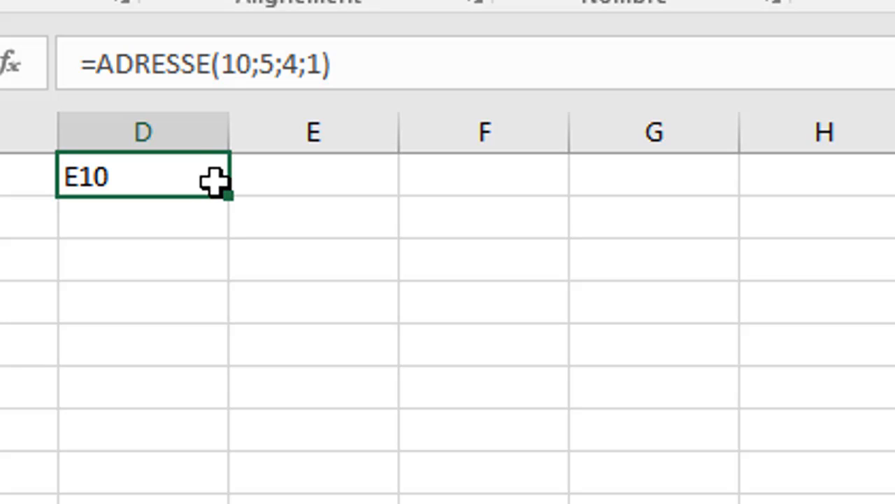
left_click(248, 62)
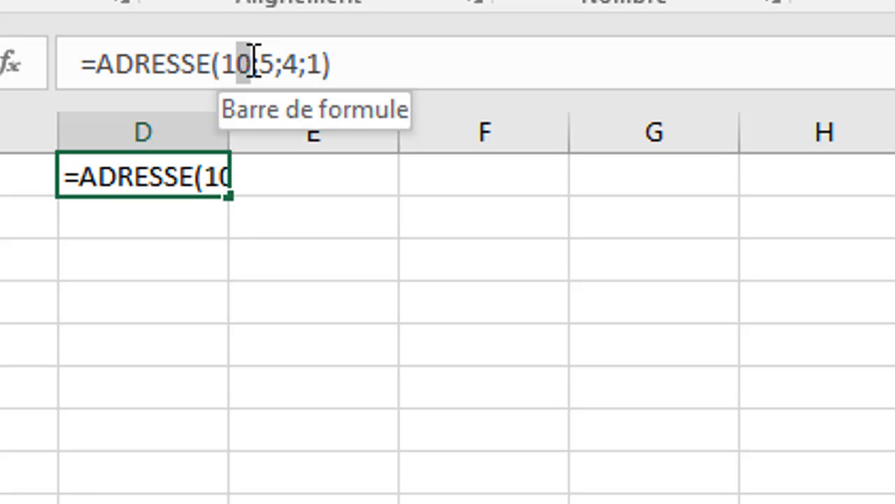
key("BackSpace")
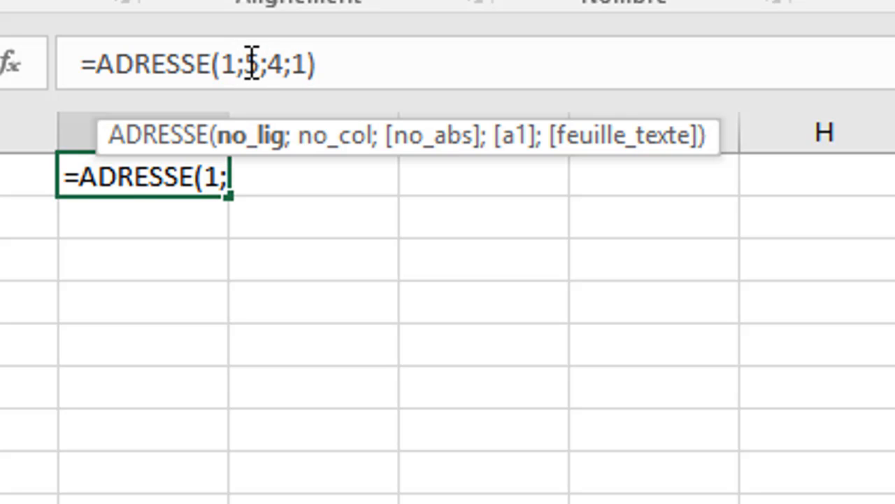
double_click(252, 63)
type("1")
key("Return")
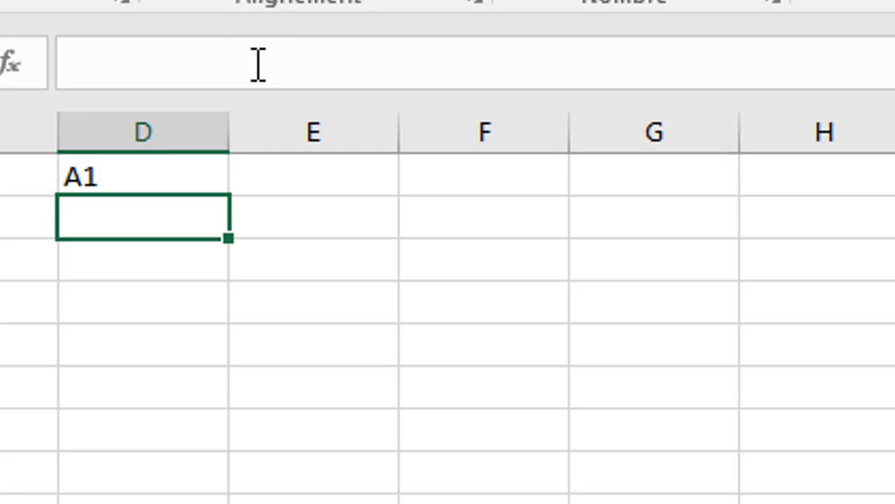
Copy the formula in D1 down to D16 and inspect the formula in the last filled cell.
left_click(209, 178)
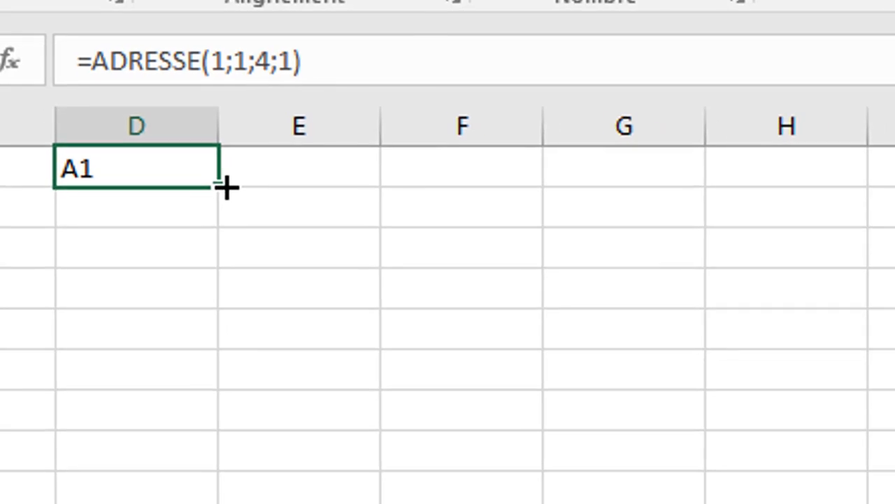
left_click_drag(229, 196, 134, 484)
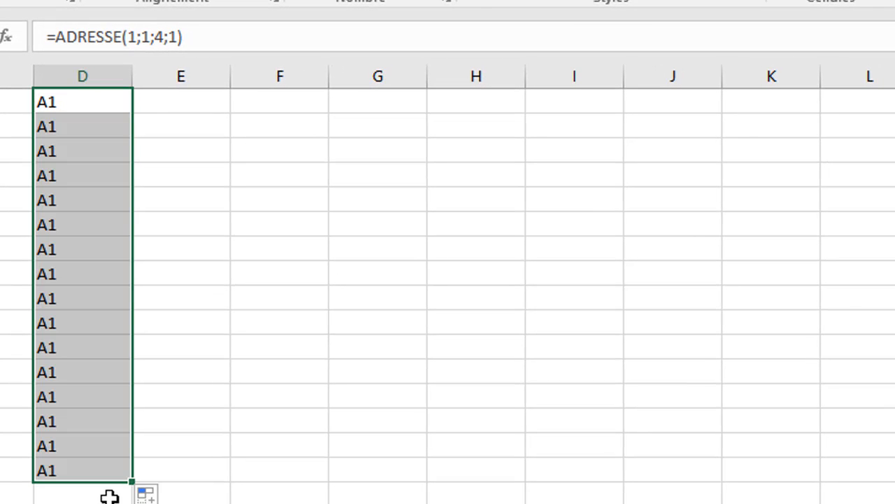
left_click(96, 472)
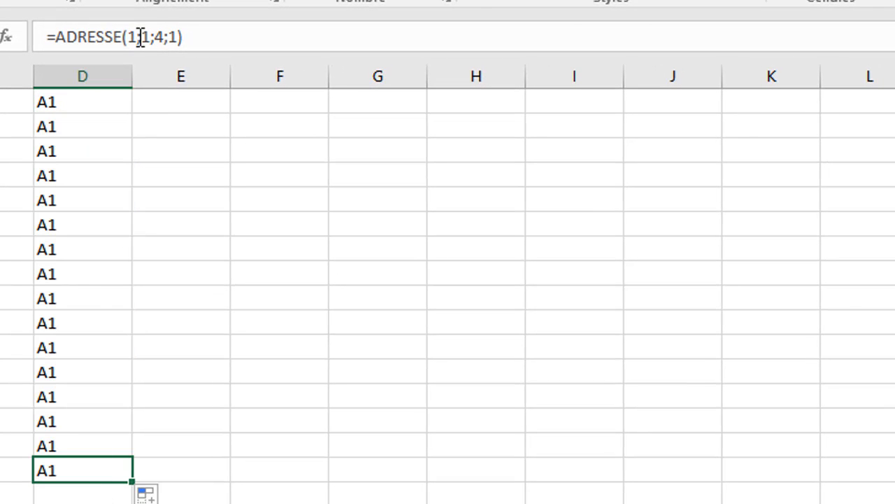
Replace the column argument in D1's formula with LIGNE(), making it =ADRESSE(1;LIGNE();4;1).
left_click(96, 104)
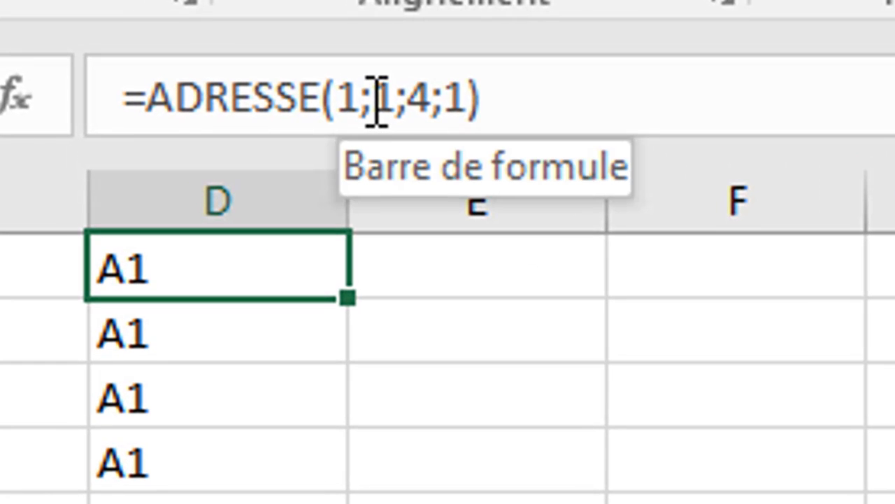
left_click(376, 101)
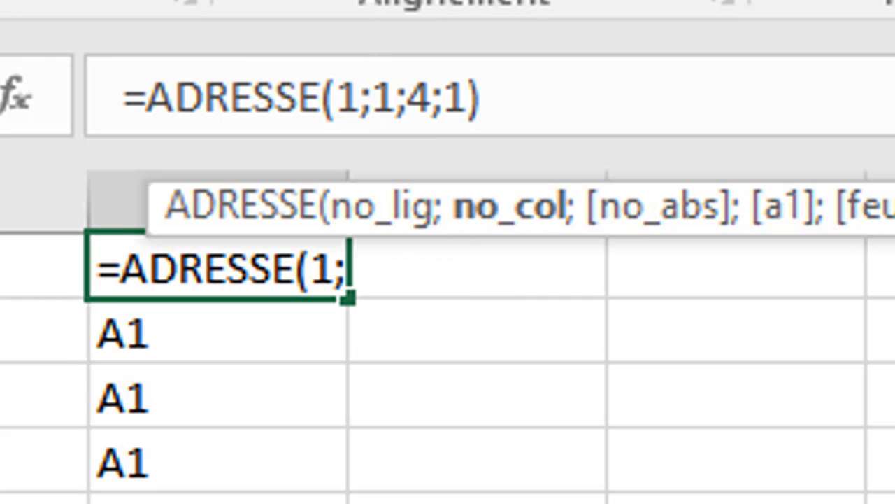
double_click(392, 108)
type("LI")
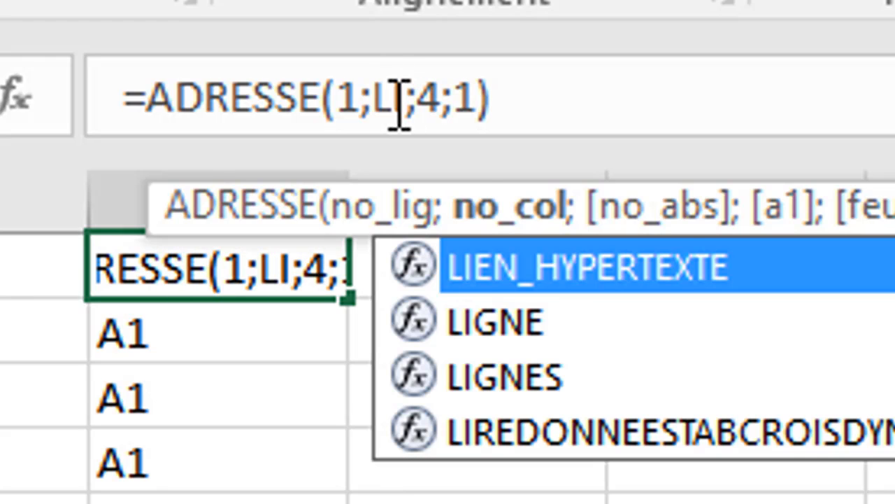
type("GNE(")
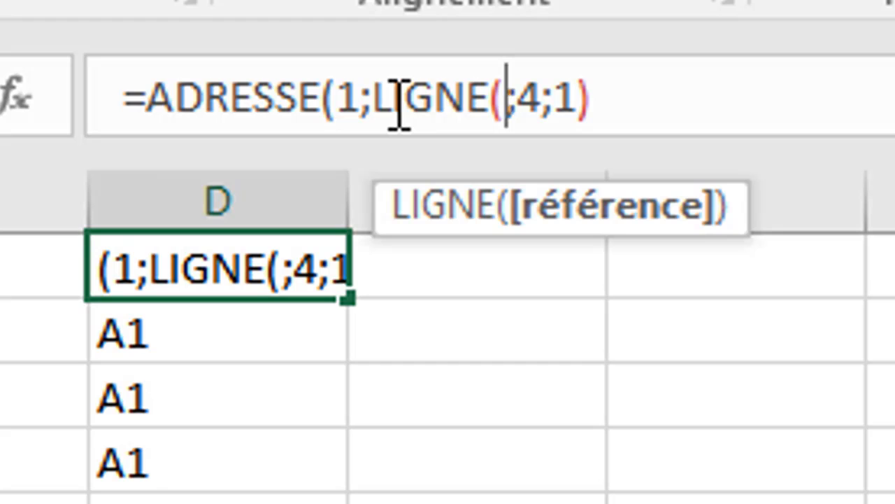
type(")")
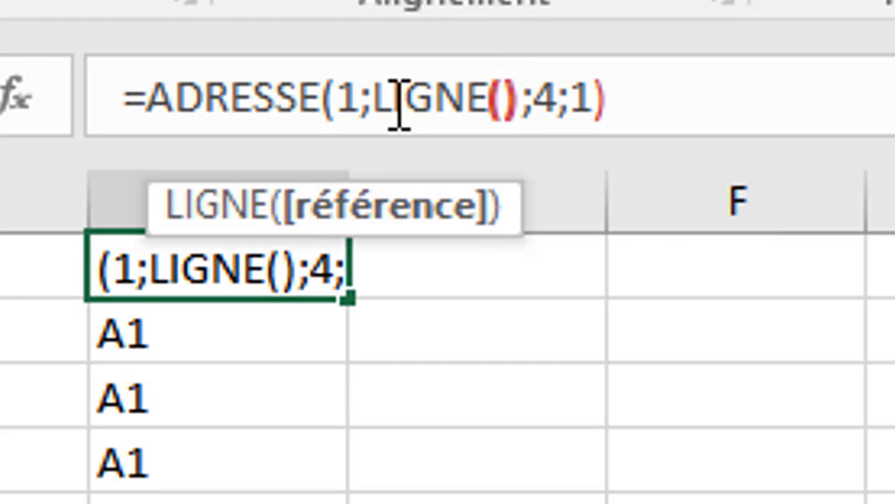
key("Return")
Copy the LIGNE() version of the formula from D1 down to D16.
key("Up")
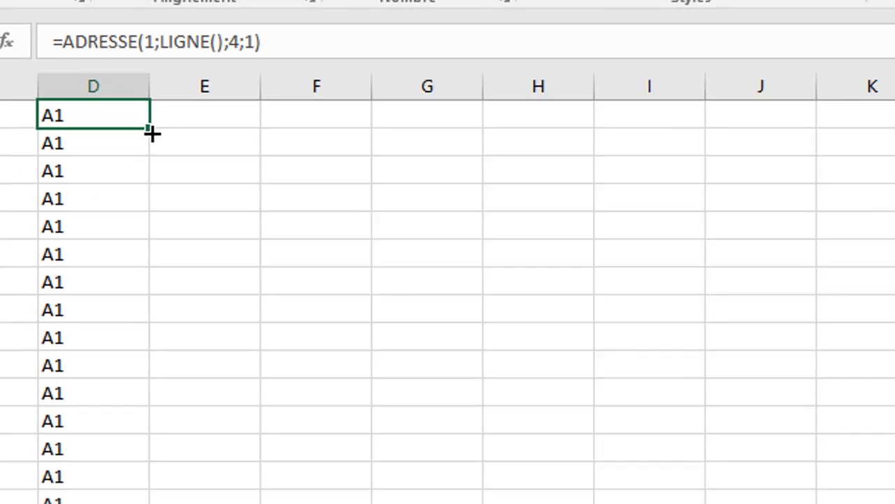
left_click_drag(151, 133, 143, 503)
left_click_drag(126, 466, 128, 476)
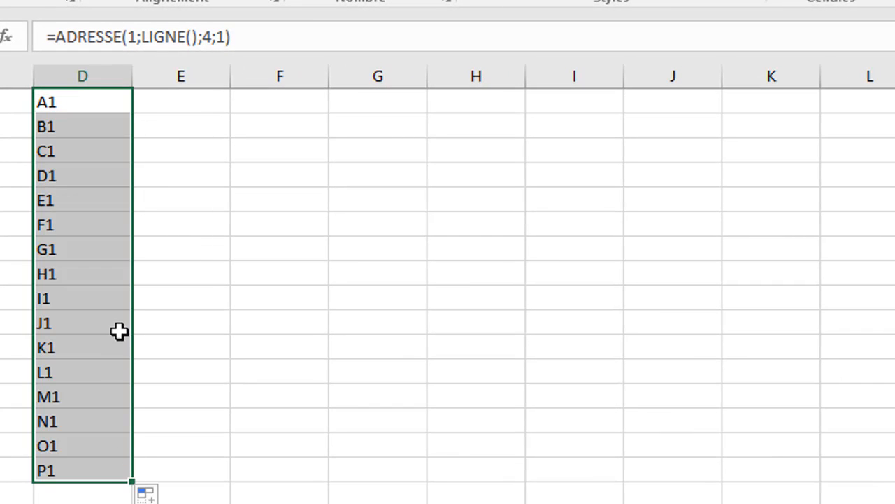
Check the copied formulas in column D and evaluate the LIGNE() part of D5's formula without keeping the result.
left_click(70, 146)
left_click(68, 175)
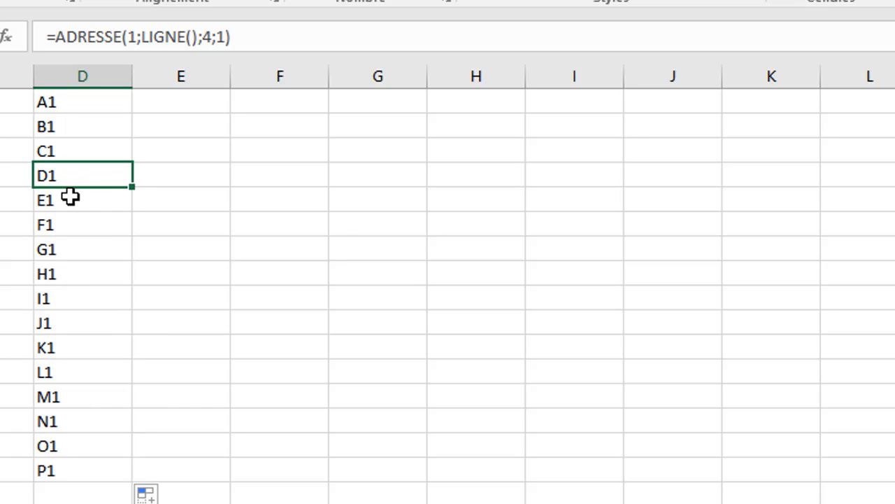
left_click(70, 200)
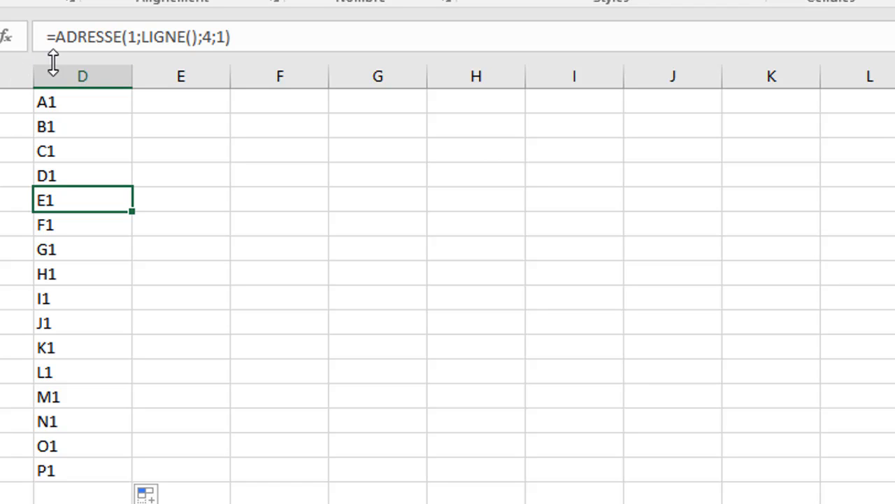
left_click(143, 39)
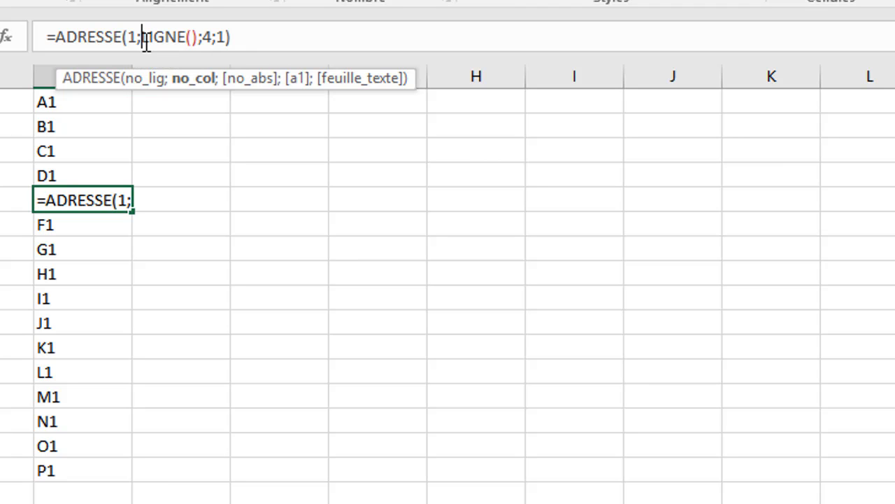
left_click_drag(142, 38, 199, 38)
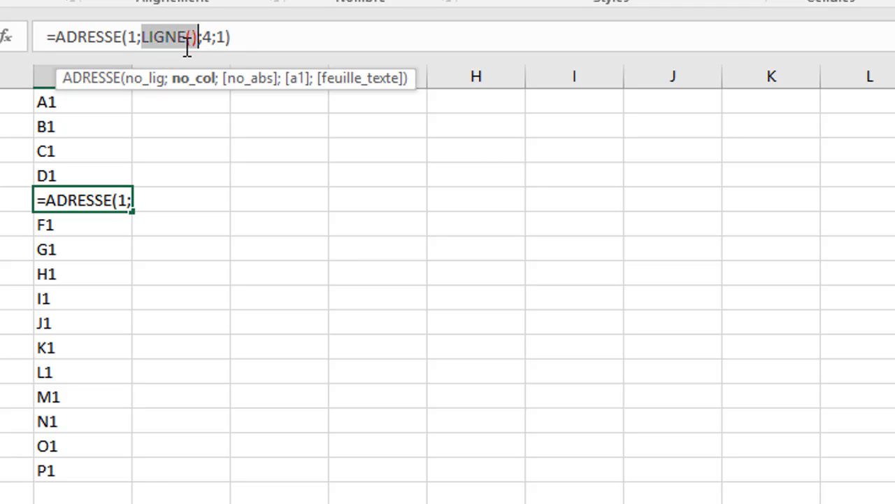
key("F9")
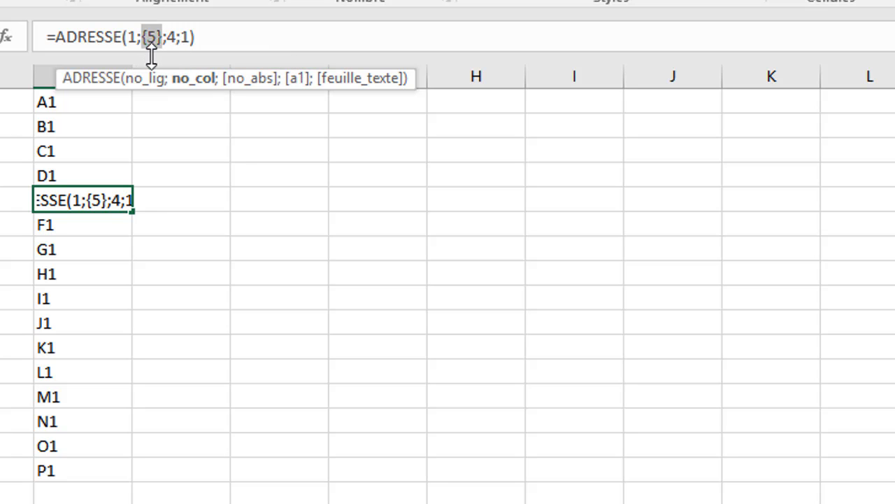
key("Escape")
Evaluate the LIGNE() part of D7's formula, leaving the cell unedited.
left_click(75, 239)
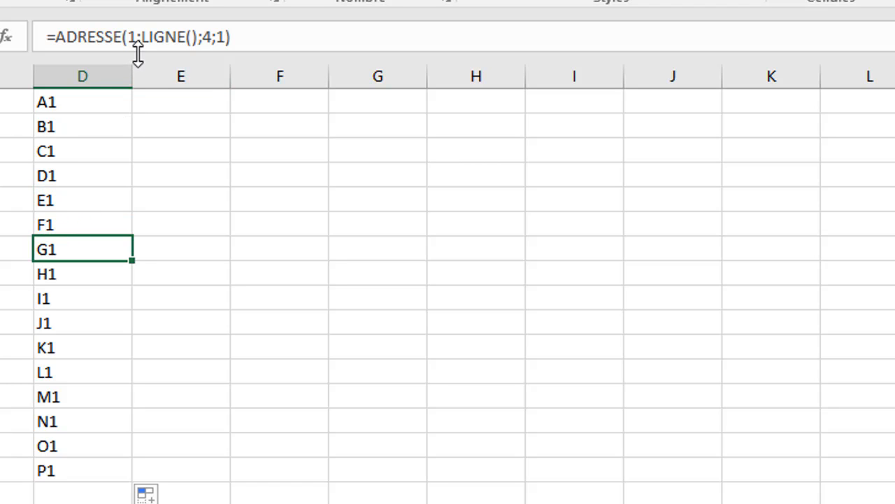
left_click_drag(139, 40, 197, 42)
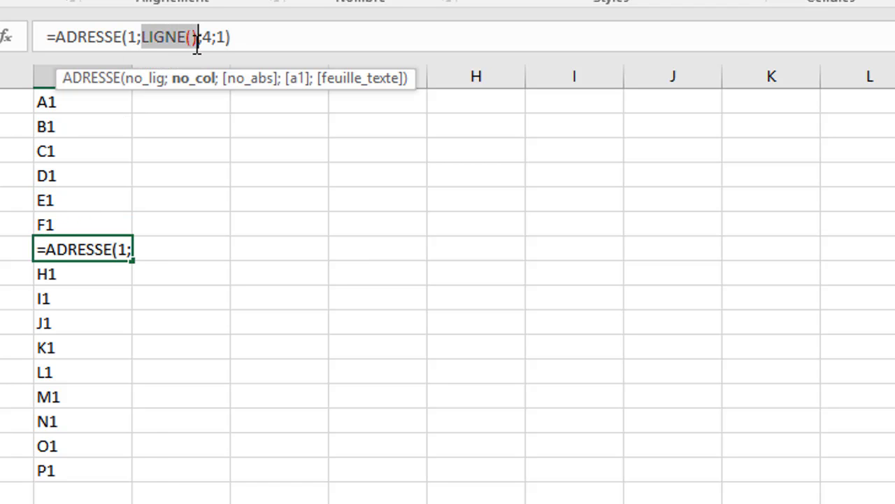
key("F9")
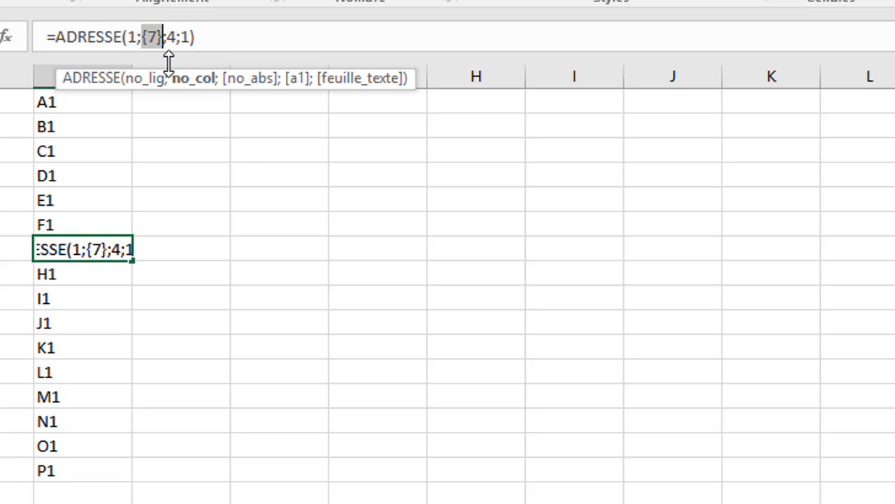
key("Escape")
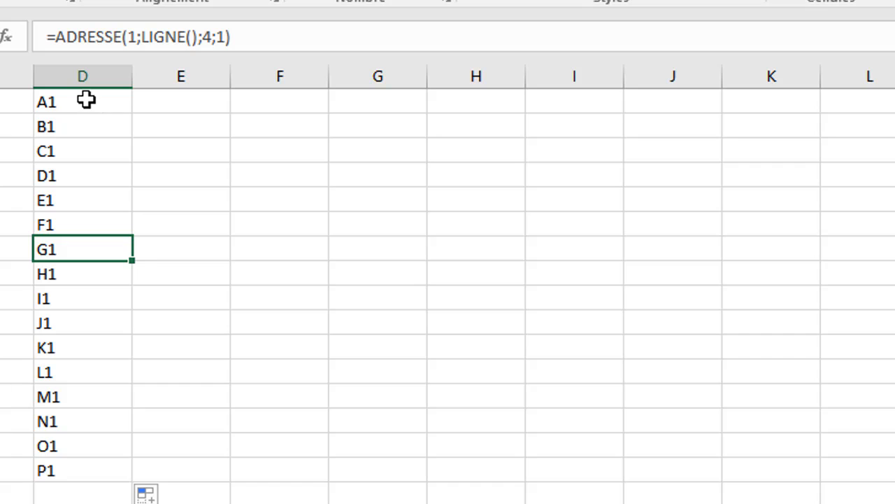
Copy the text of D1's formula, =ADRESSE(1;LIGNE();4;1), and paste it into F1.
left_click(86, 98)
left_click_drag(256, 39, 30, 40)
key("ctrl+c")
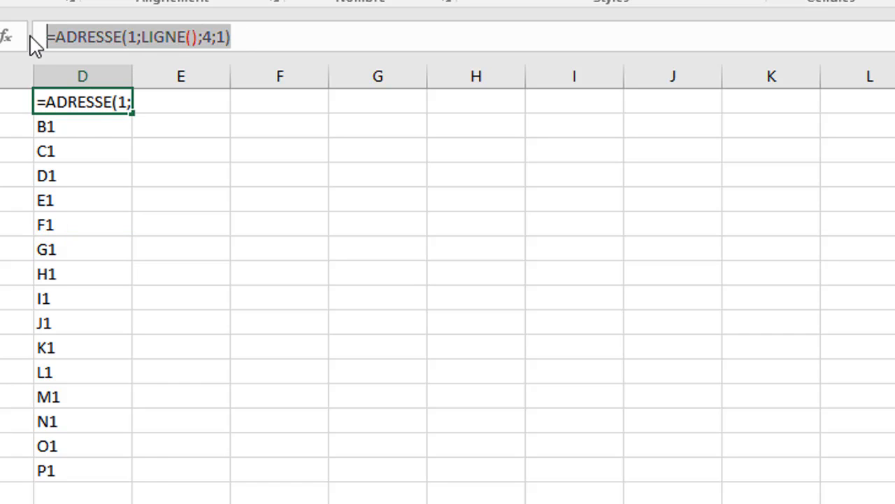
key("Escape")
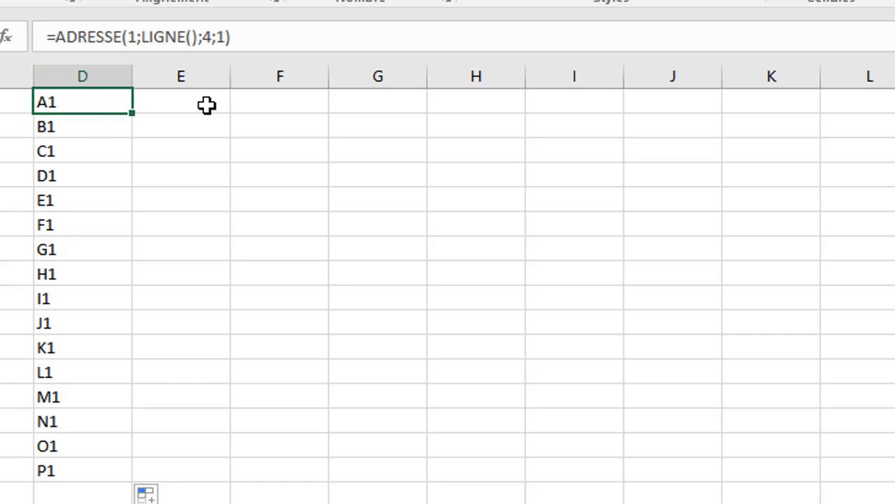
left_click(259, 104)
left_click(248, 40)
key("ctrl+v")
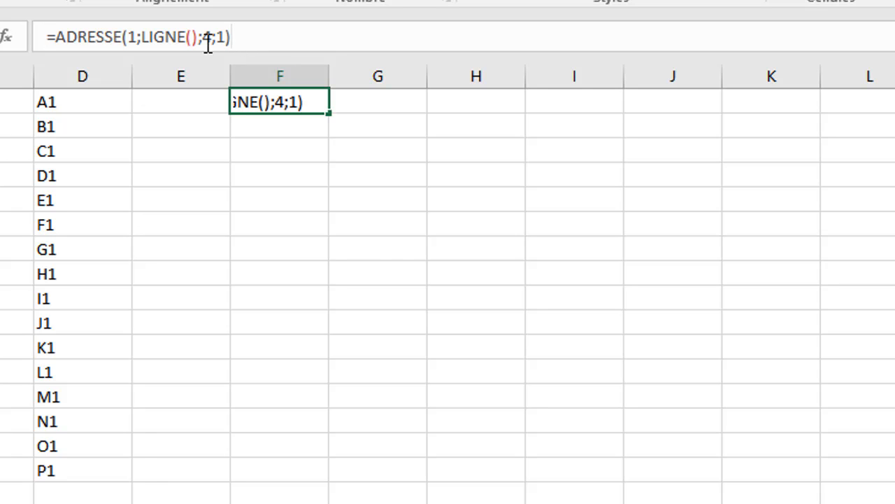
Replace LIGNE() with COLONNE() in F1's formula, giving =ADRESSE(1;COLONNE();4;1), and fill it across to J1.
left_click_drag(198, 37, 142, 36)
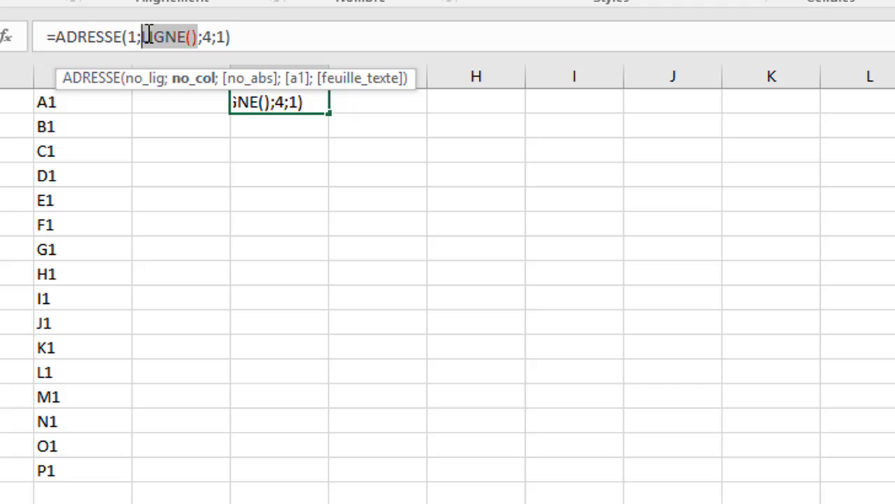
type("col")
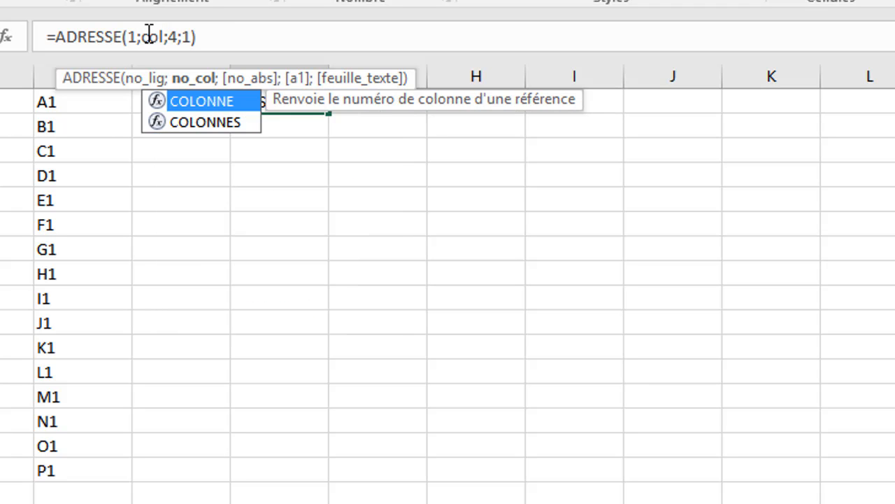
key("Tab")
type(")")
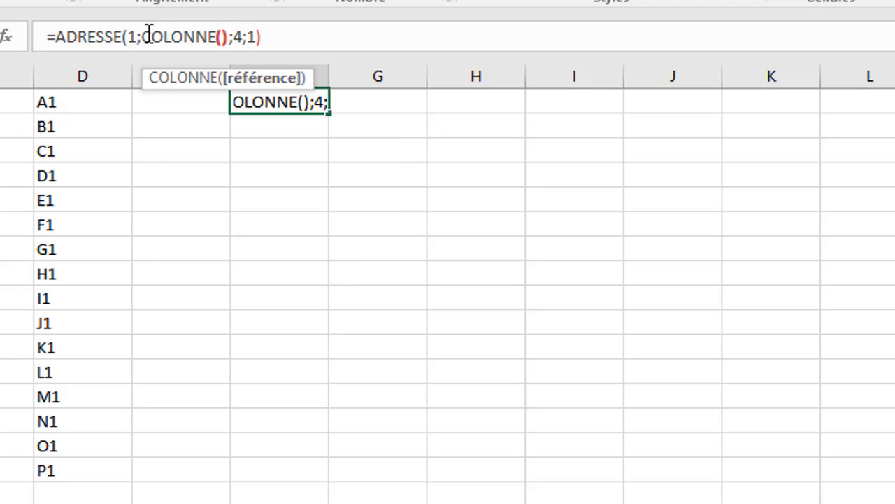
key("Return")
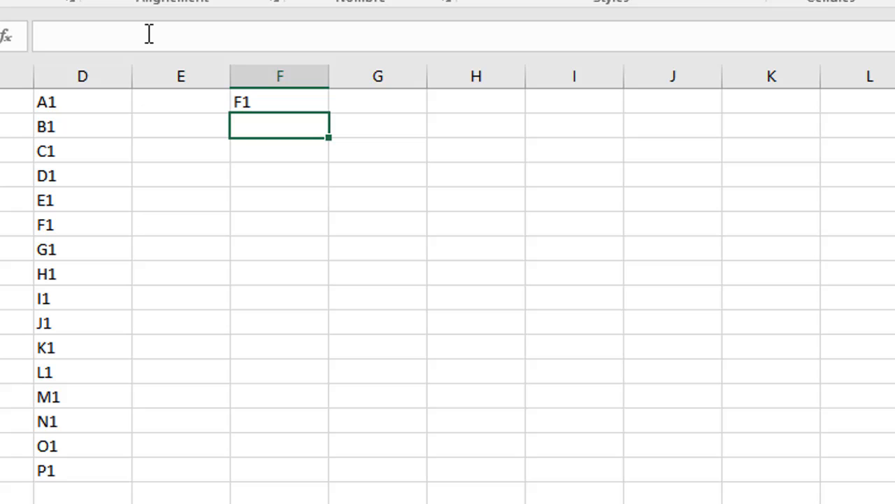
left_click(261, 103)
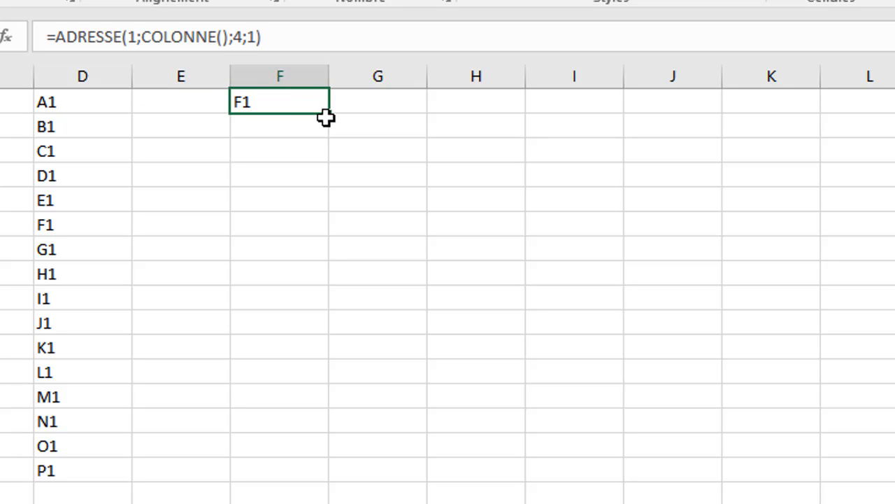
left_click_drag(326, 114, 766, 110)
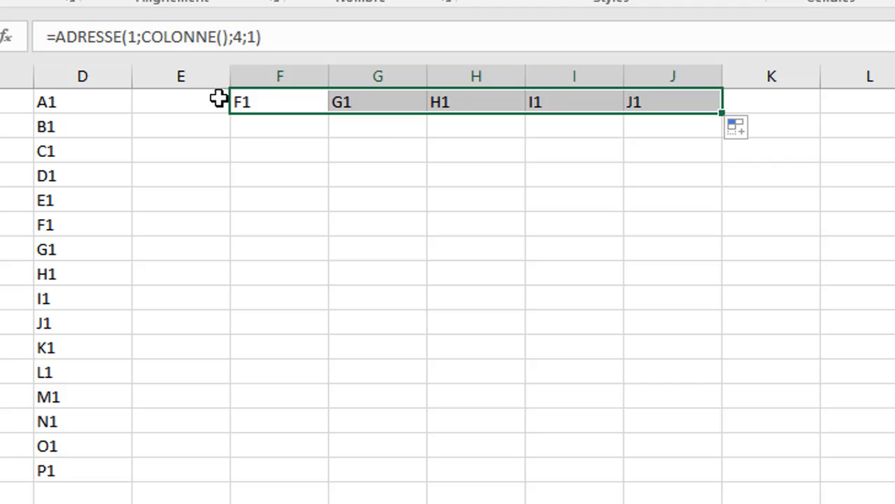
Subtract 5 from COLONNE() in F1, giving =ADRESSE(1;COLONNE()-5;4;1), and refill row 1 across through column L.
left_click(230, 37)
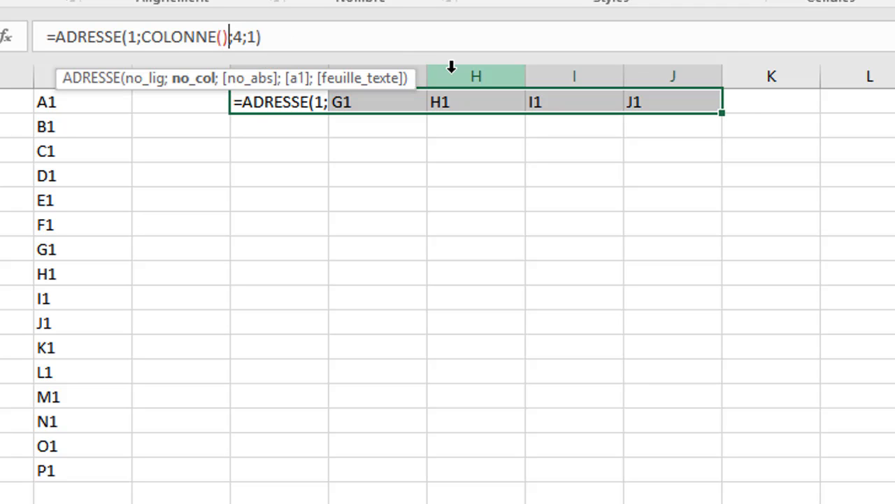
type("-5")
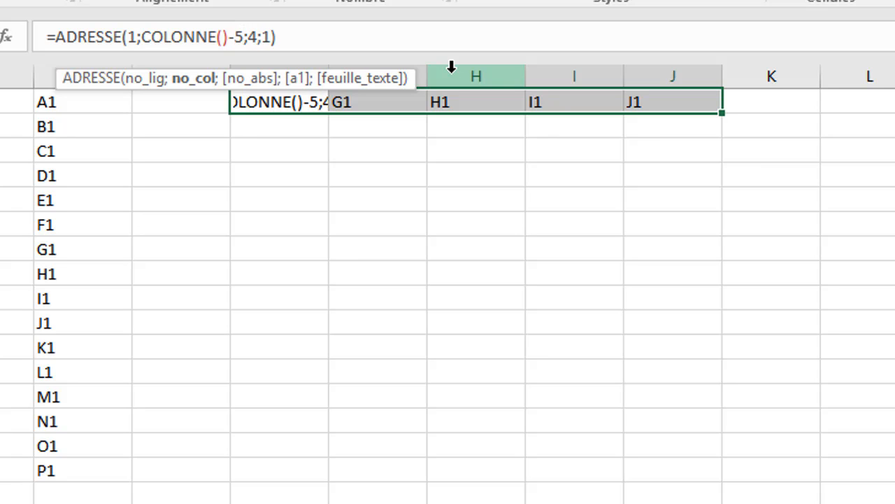
key("Return")
left_click(284, 104)
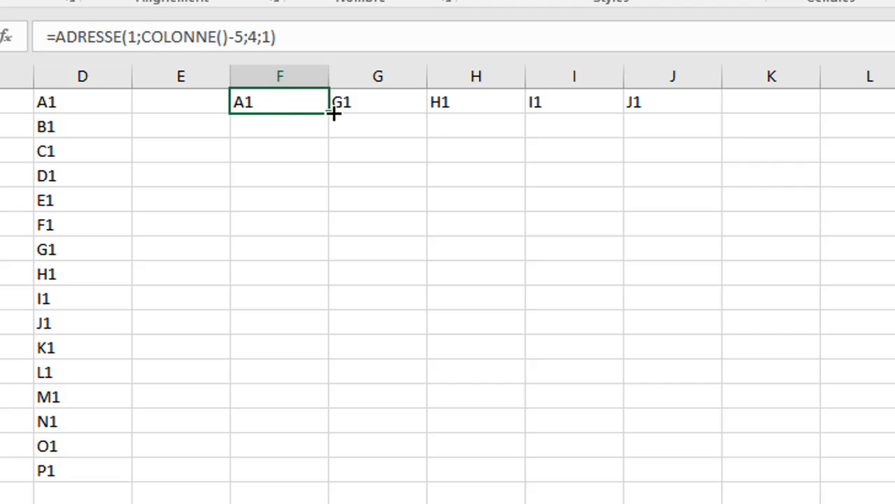
left_click_drag(333, 112, 887, 109)
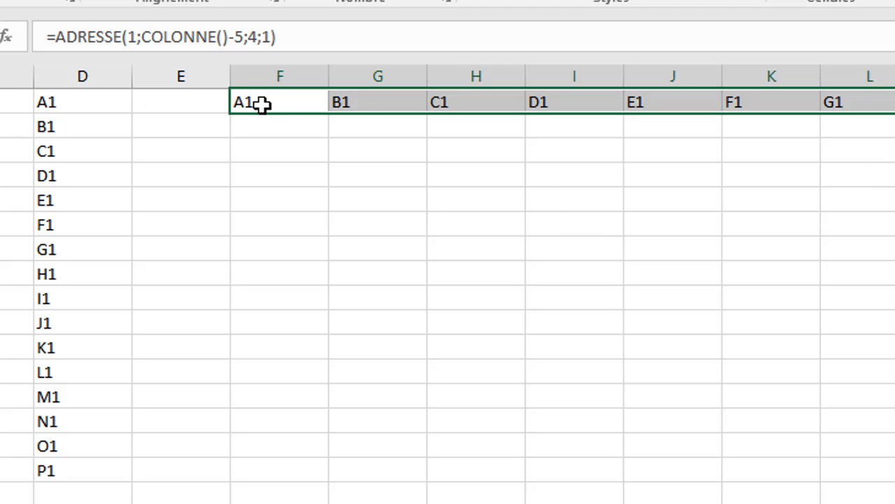
Wrap D1's formula in SUBSTITUE to remove the row number, giving =SUBSTITUE(ADRESSE(1;LIGNE();4;1);"1";"").
left_click(95, 105)
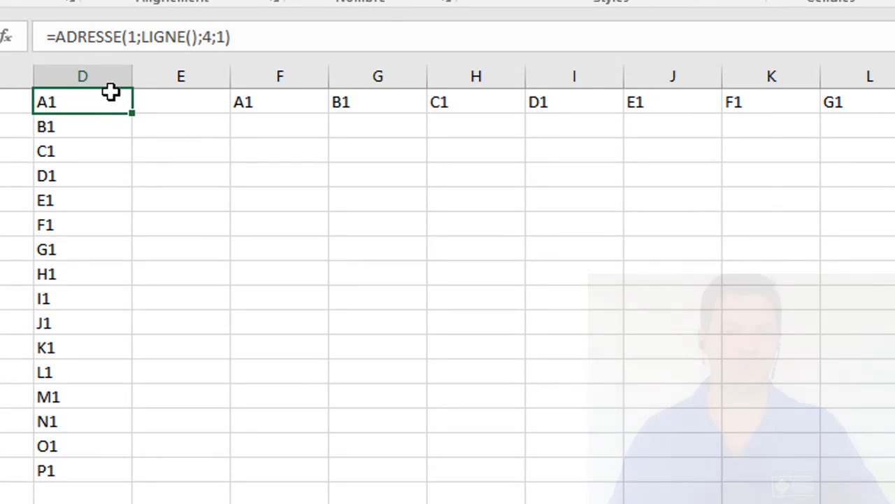
left_click(56, 37)
type("SU")
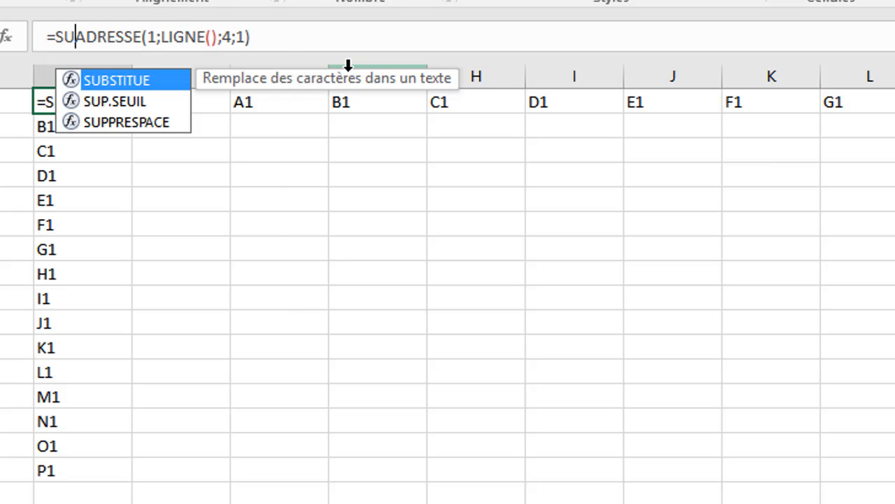
key("Tab")
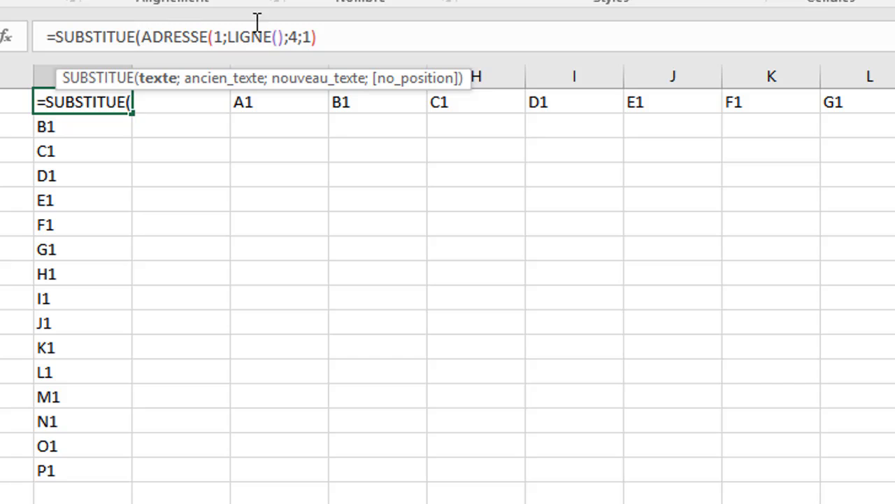
left_click(315, 39)
type(");")
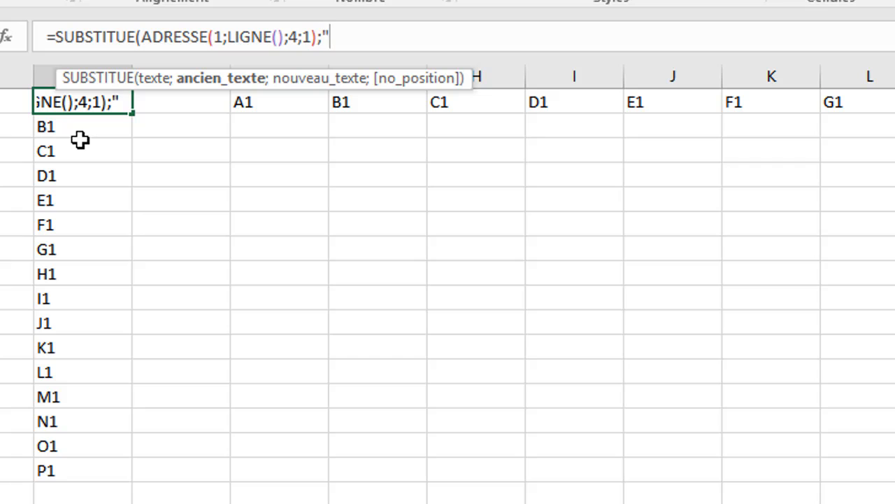
type("\"1\"")
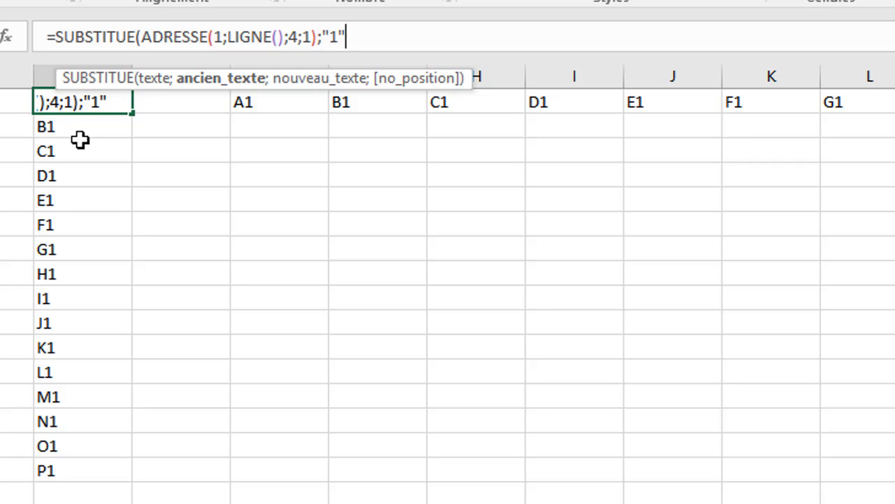
type(";")
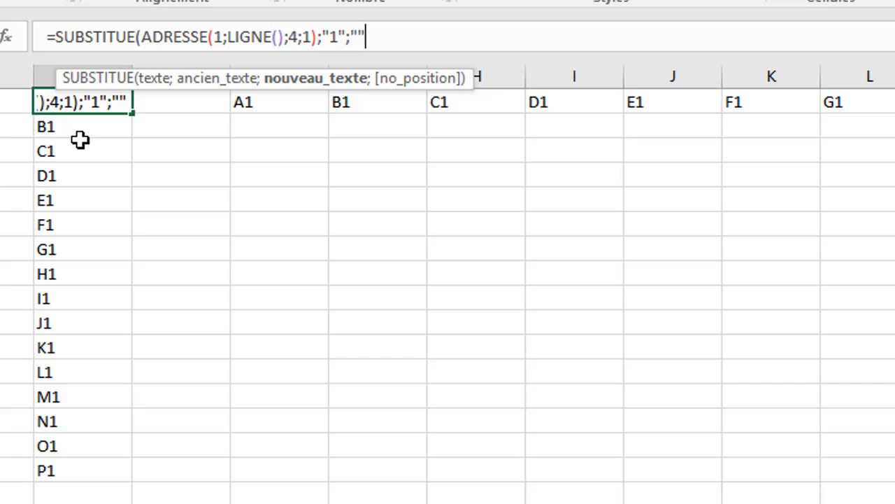
type("\"\")")
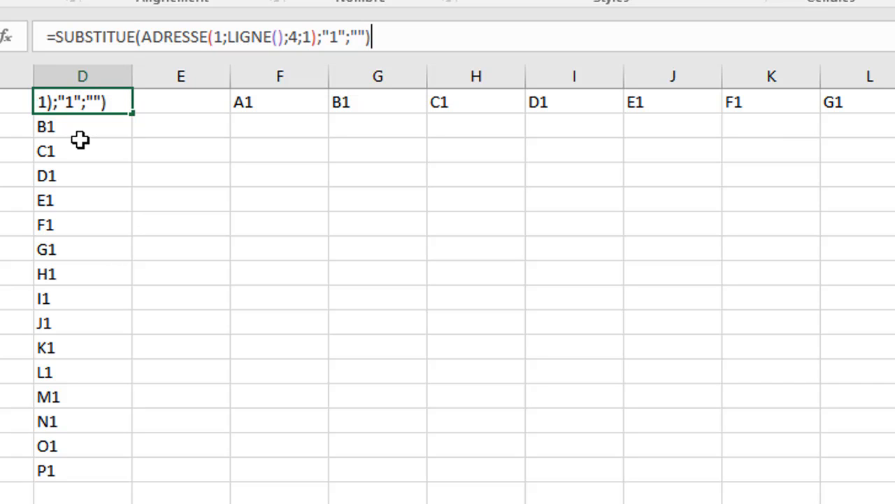
key("Return")
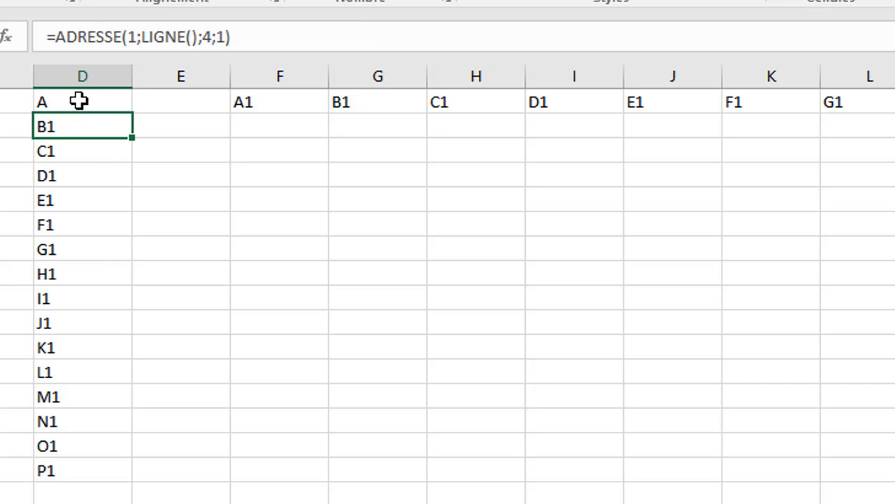
Fill D1's SUBSTITUE formula down column D to row 26 to produce the letters A to Z.
left_click(78, 101)
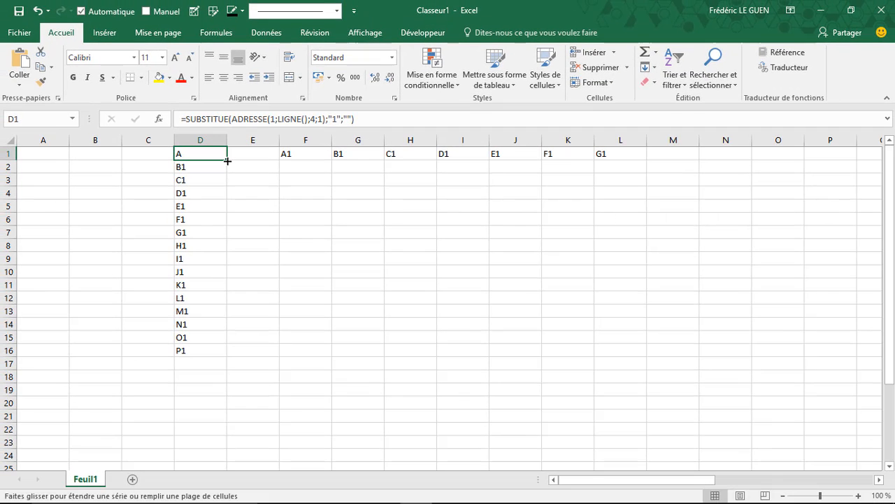
left_click_drag(228, 161, 212, 422)
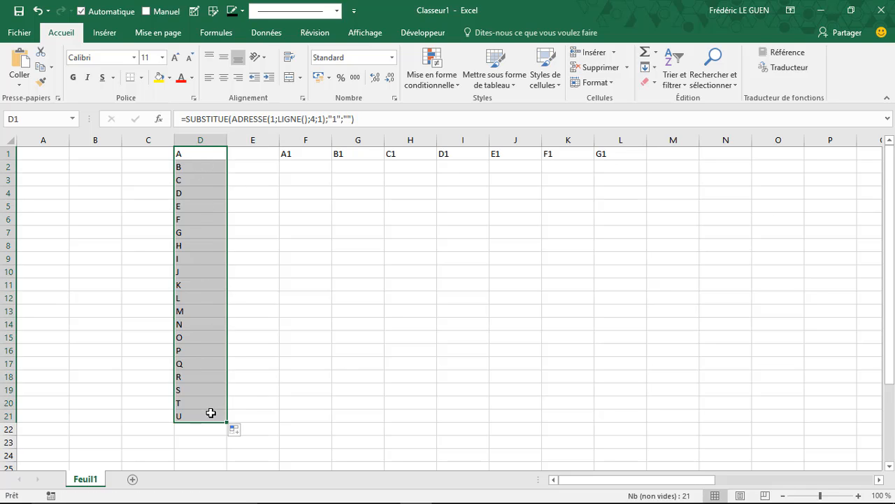
scroll(214, 402, "down", 1)
left_click_drag(227, 383, 220, 444)
scroll(221, 437, "up", 1)
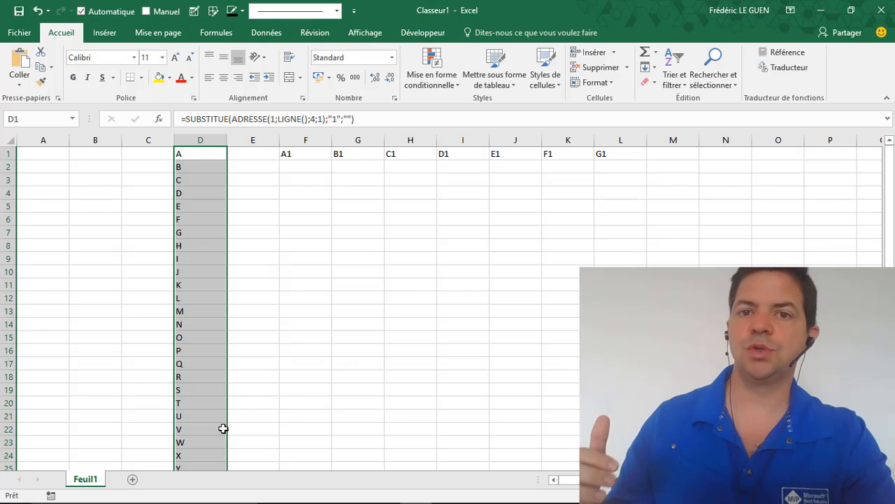
Extend the letter formula down to D33, and clear the extra cells D27:D33.
scroll(223, 431, "down", 1)
scroll(225, 433, "down", 3)
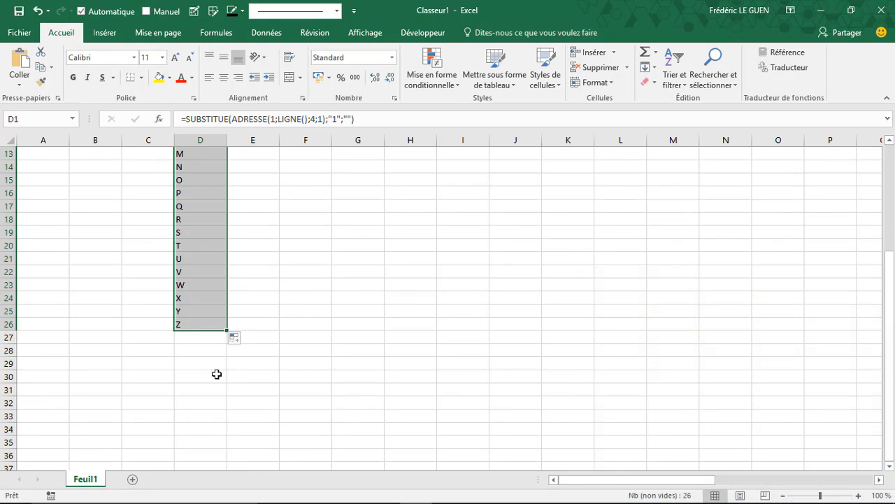
left_click_drag(227, 331, 224, 418)
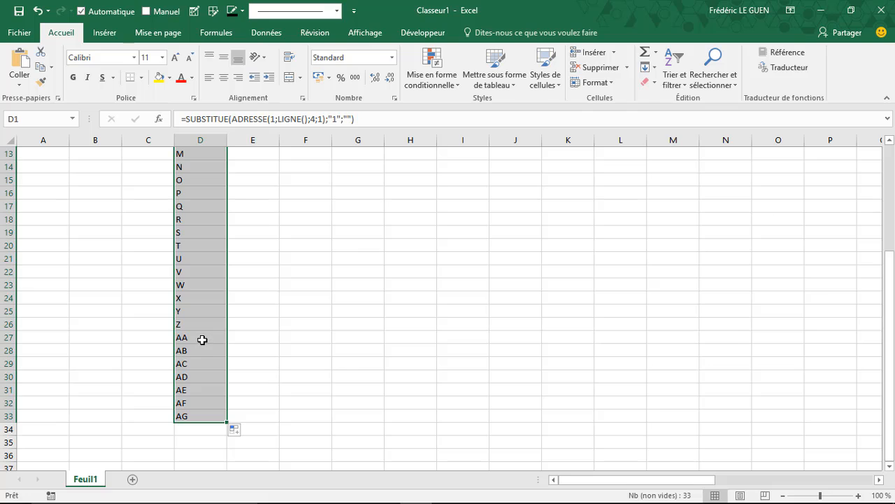
left_click_drag(202, 339, 206, 415)
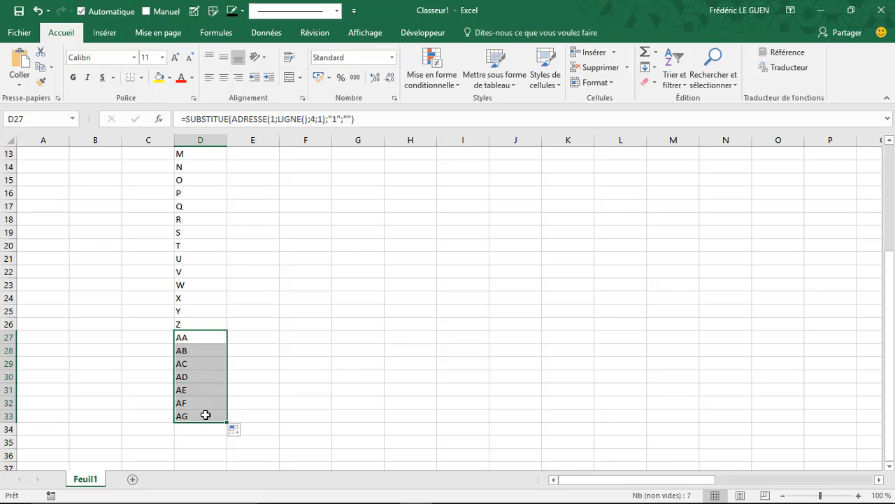
key("Delete")
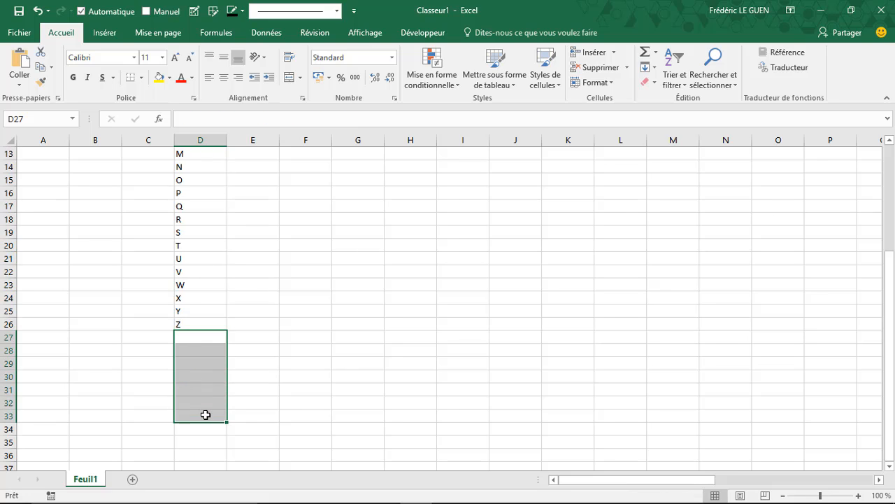
Convert the formulas in D1:D26 to fixed letters by copying them and pasting them in place with Collage spécial set to Valeurs.
left_click(201, 326)
key("ctrl+shift+Up")
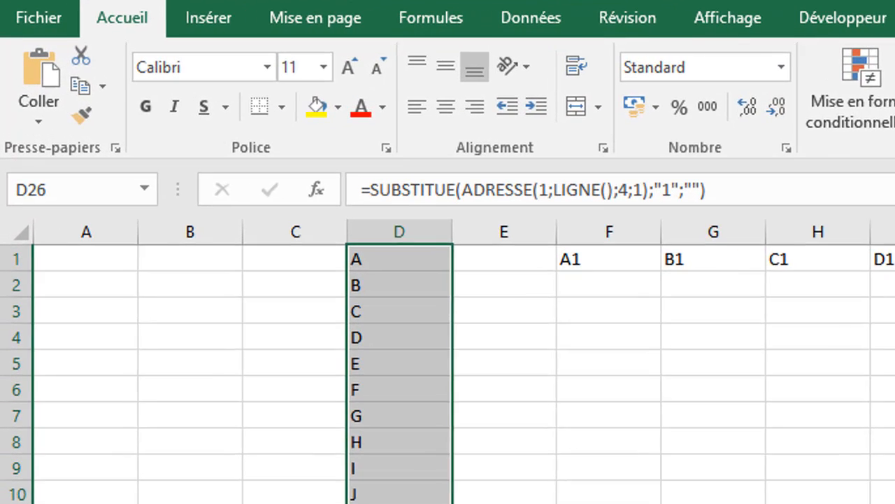
key("ctrl+c")
left_click(42, 123)
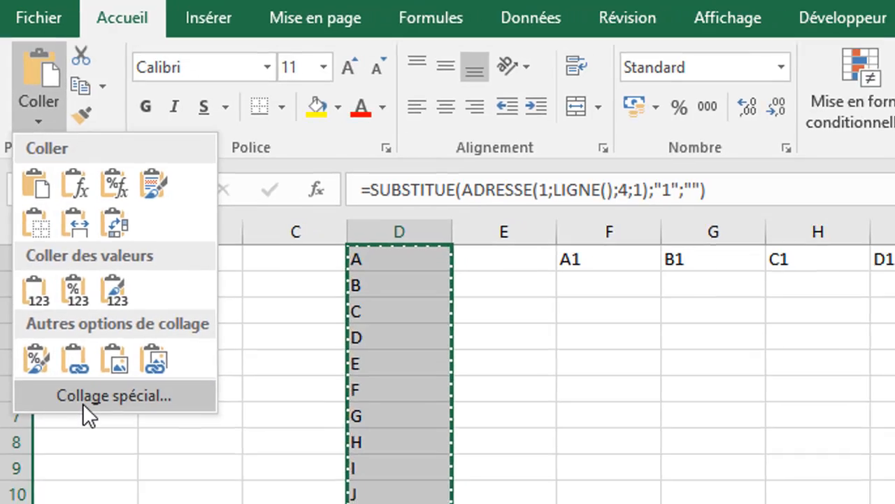
left_click(83, 411)
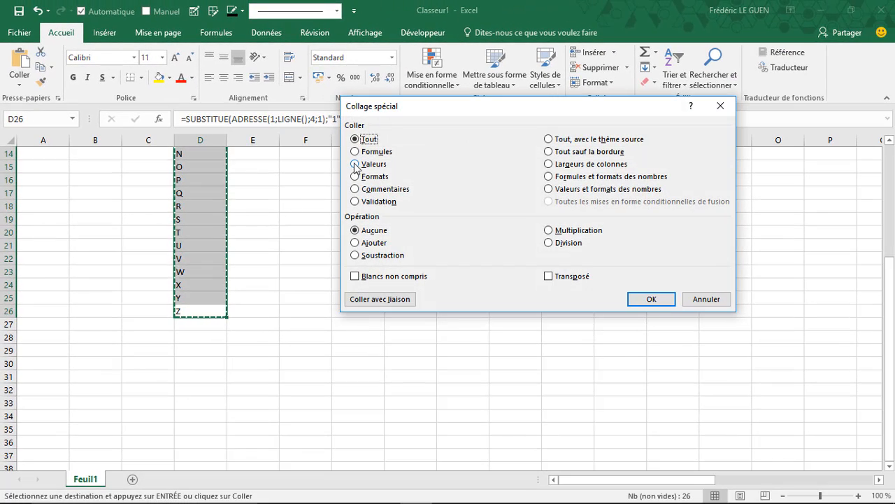
left_click(355, 164)
left_click(651, 299)
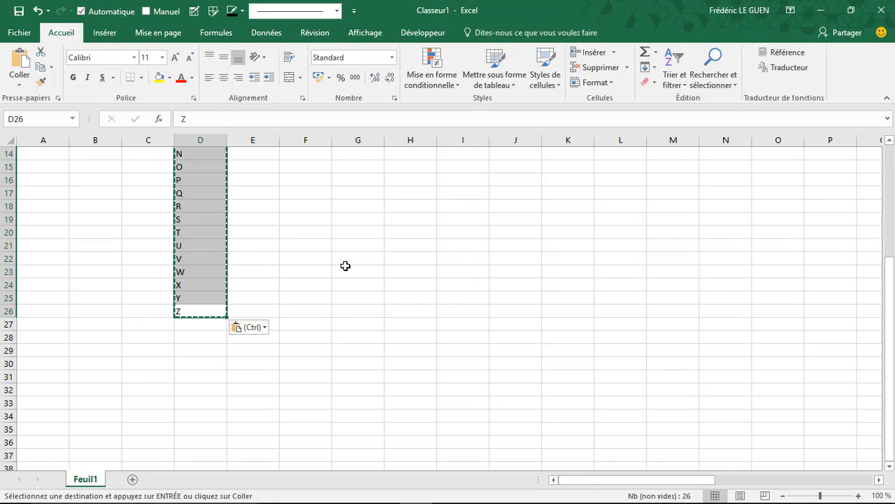
left_click(221, 286)
scroll(212, 286, "up", 4)
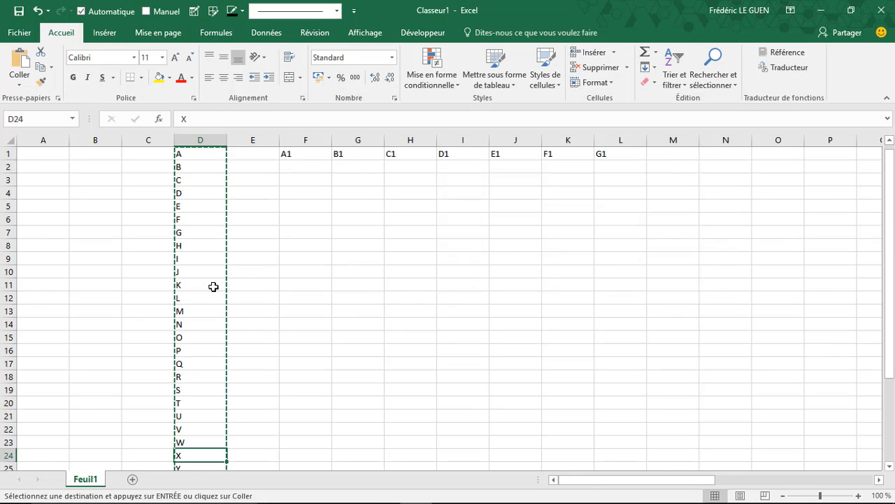
left_click(209, 213)
left_click(209, 176)
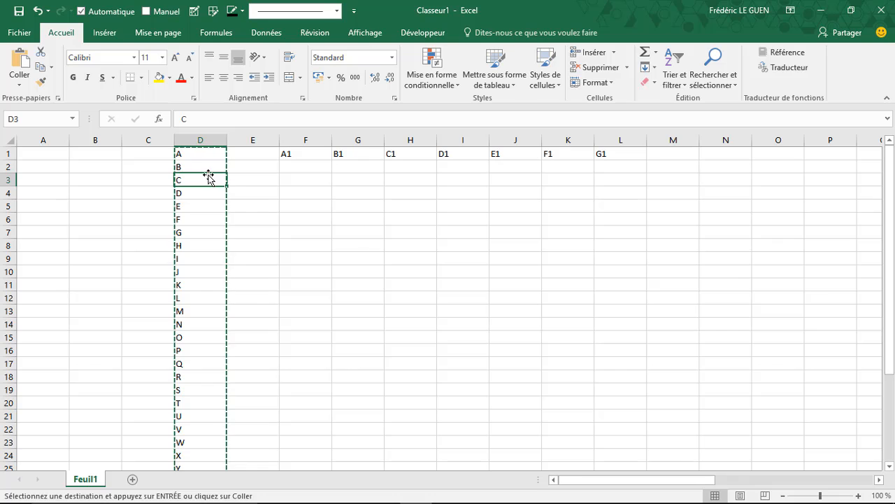
Clear everything from columns F to L and cancel the pending copy of the letters.
left_click_drag(305, 140, 616, 140)
left_click(656, 84)
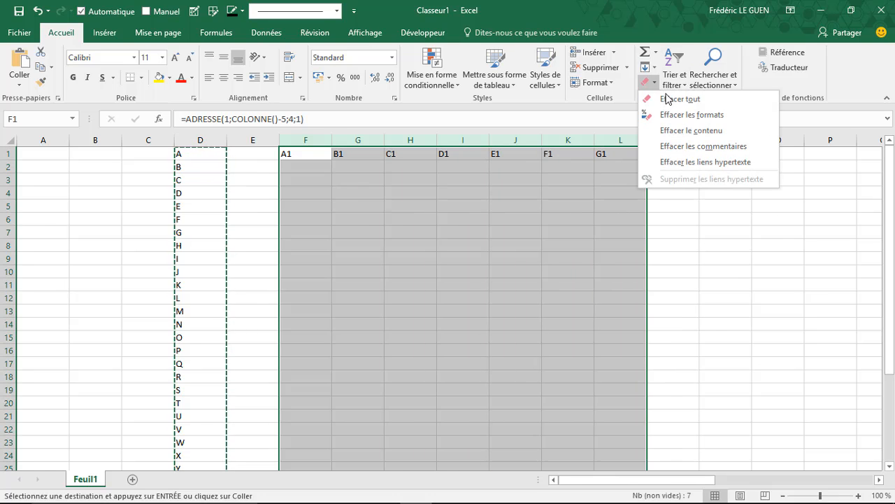
left_click(670, 99)
left_click(211, 158)
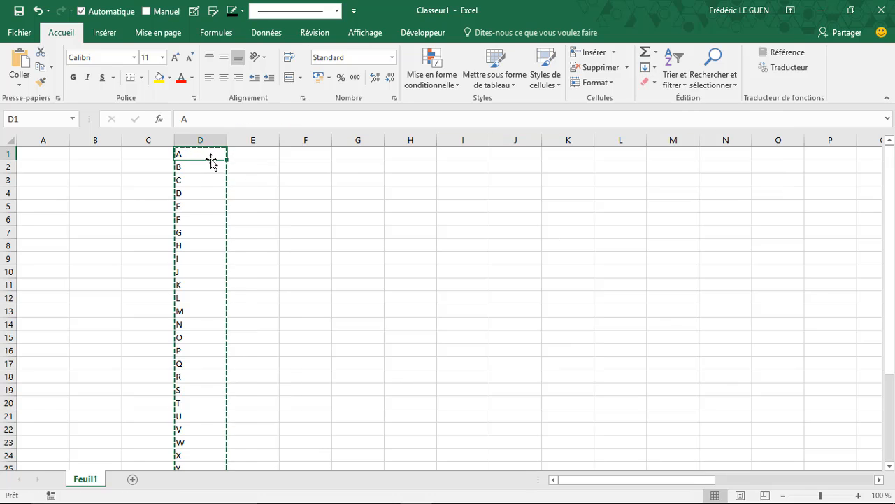
key("Escape")
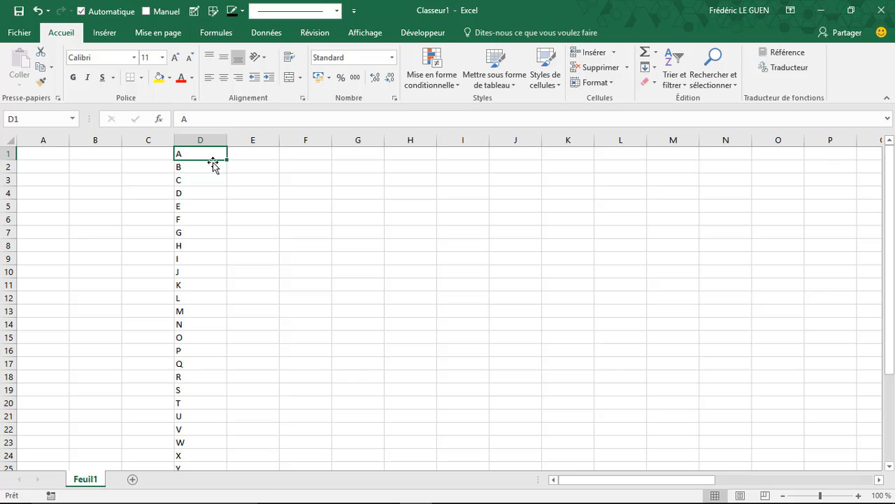
Open the custom lists editor (Listes personnalisées) from Excel's advanced options.
left_click(23, 34)
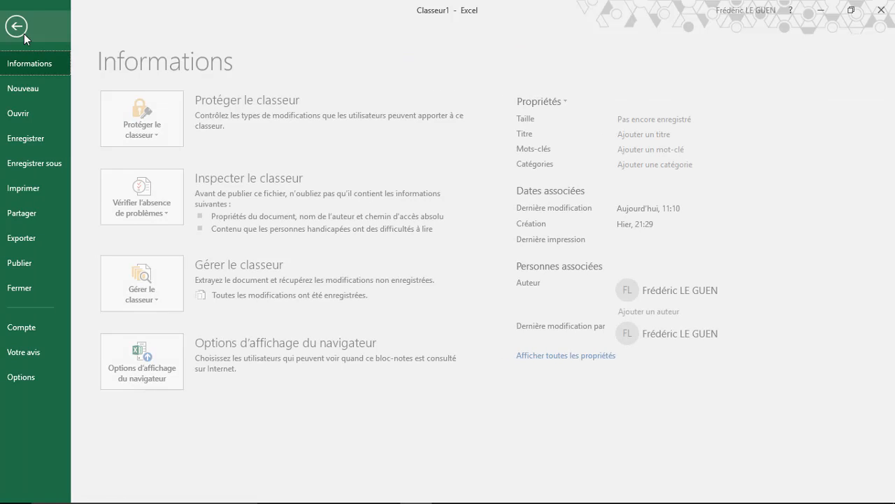
left_click(28, 378)
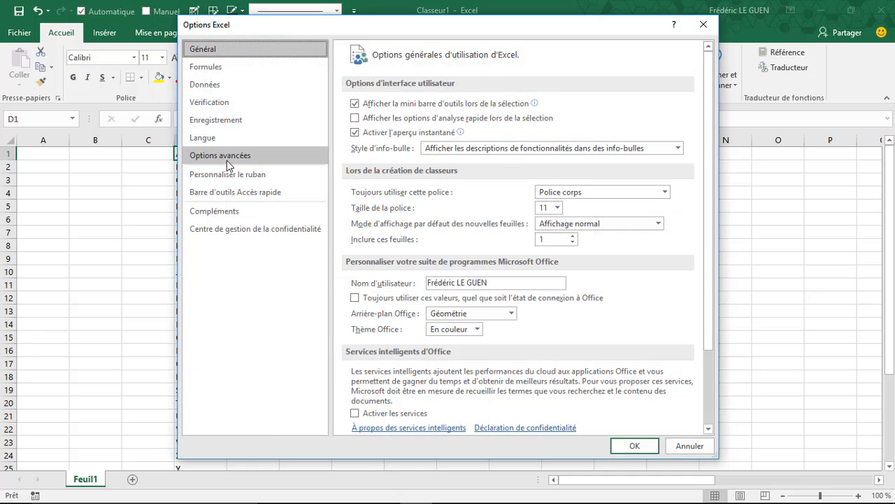
left_click(227, 160)
left_click_drag(707, 114, 716, 409)
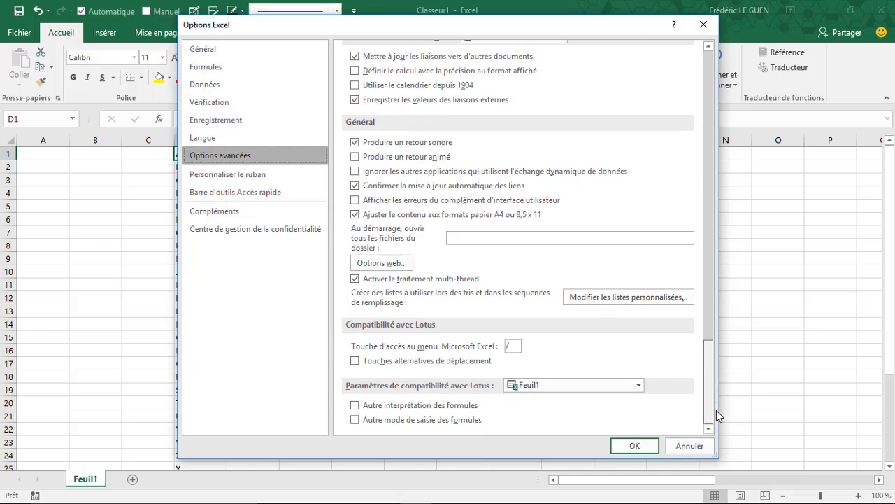
left_click(641, 299)
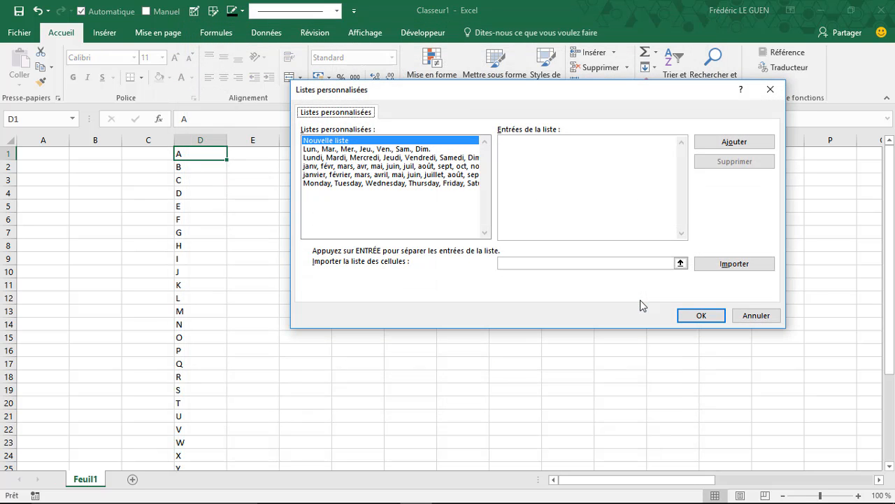
Import cells $D$1:$D$26 as a new custom list and confirm the Excel options.
left_click(623, 265)
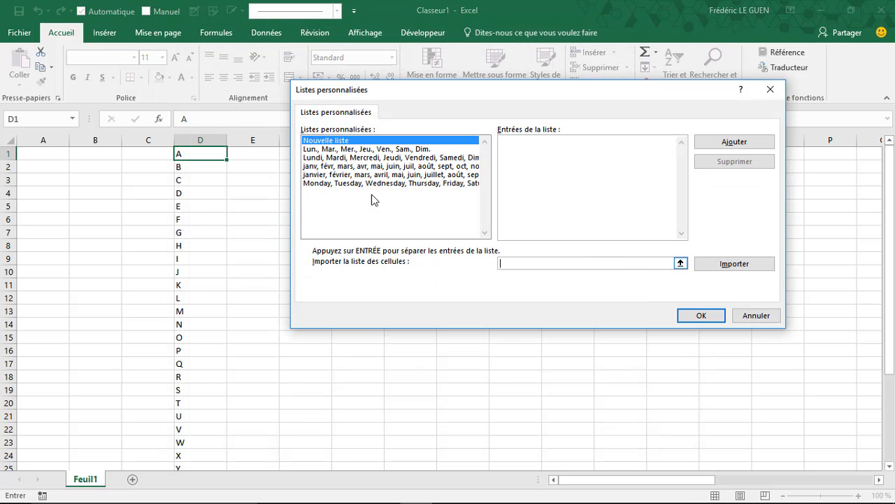
left_click(211, 154)
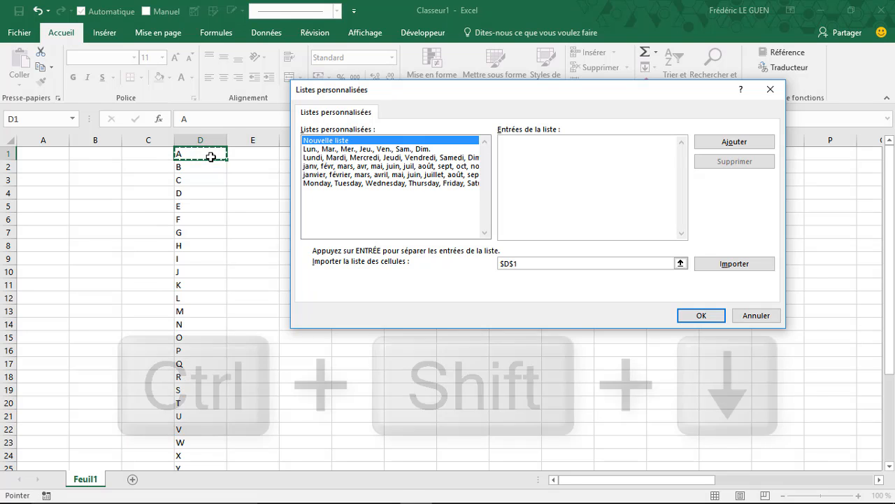
key("ctrl+shift+Down")
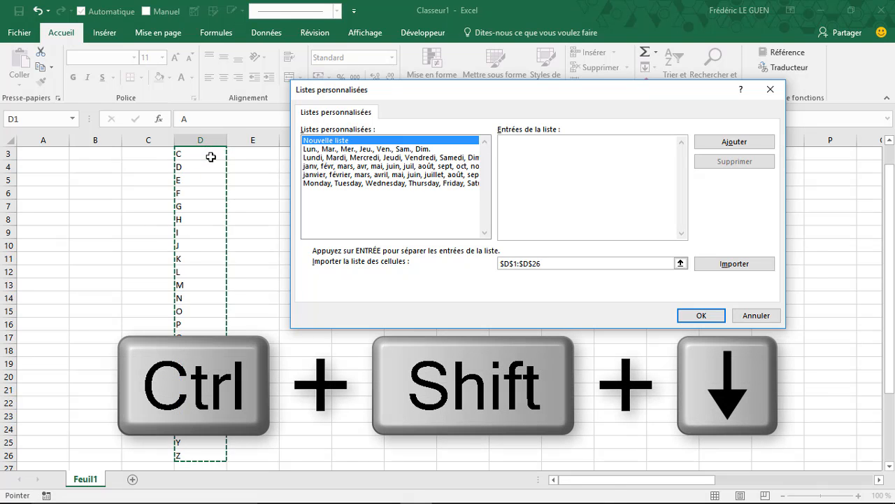
left_click(715, 264)
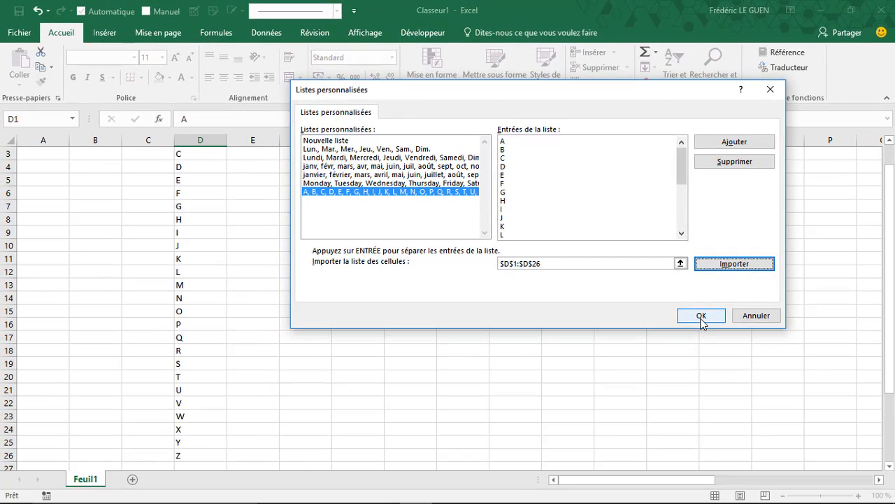
left_click(728, 428)
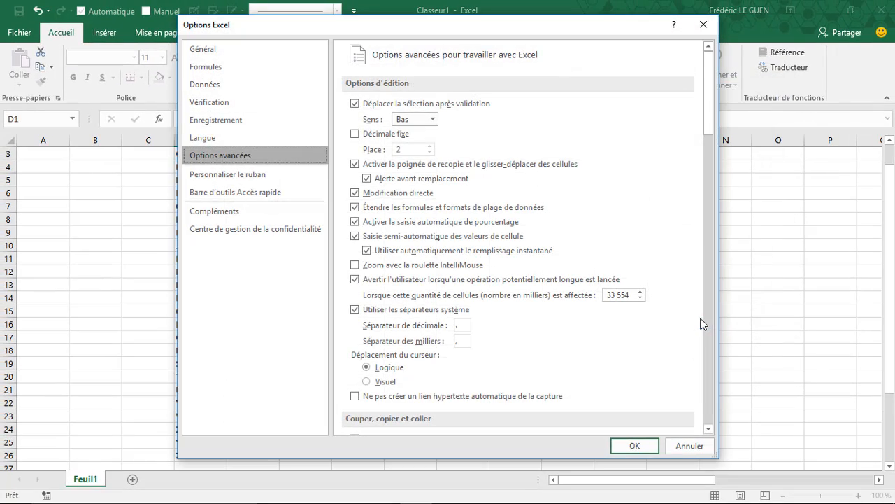
left_click(638, 447)
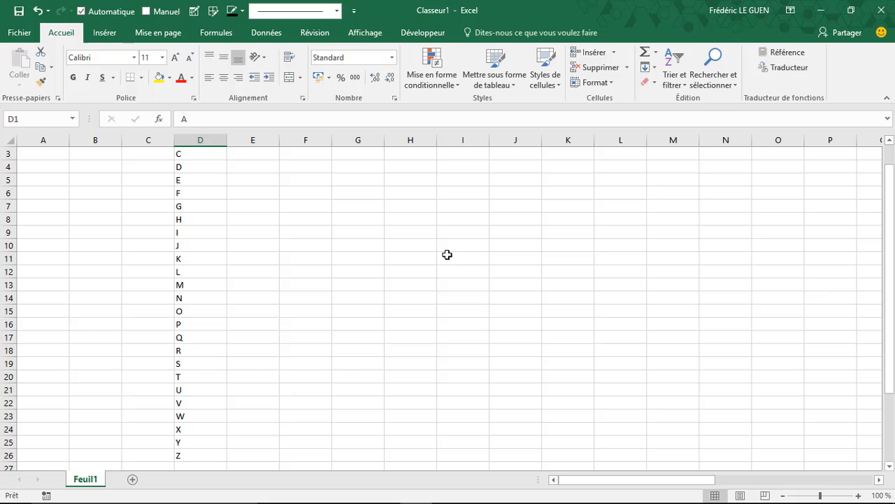
Enter A in G6 and fill the letter series down to G35.
left_click(359, 194)
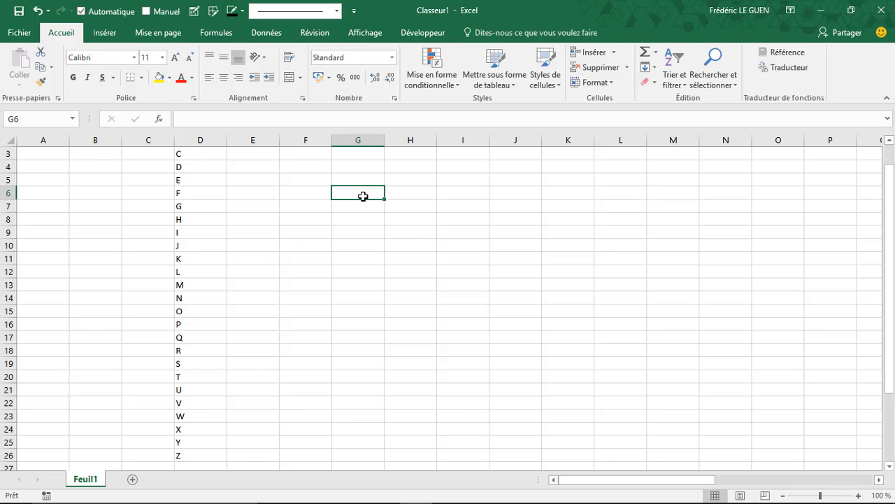
type("A")
key("Return")
left_click(374, 194)
left_click_drag(384, 199, 384, 357)
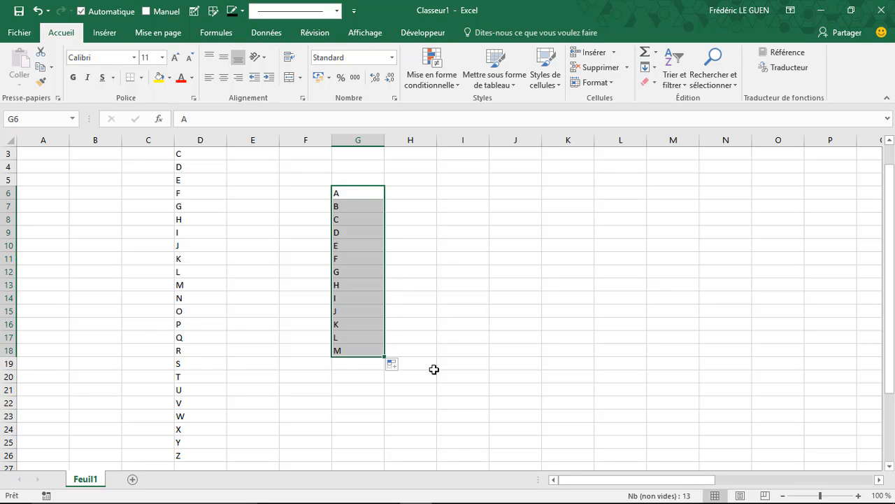
left_click_drag(384, 357, 384, 484)
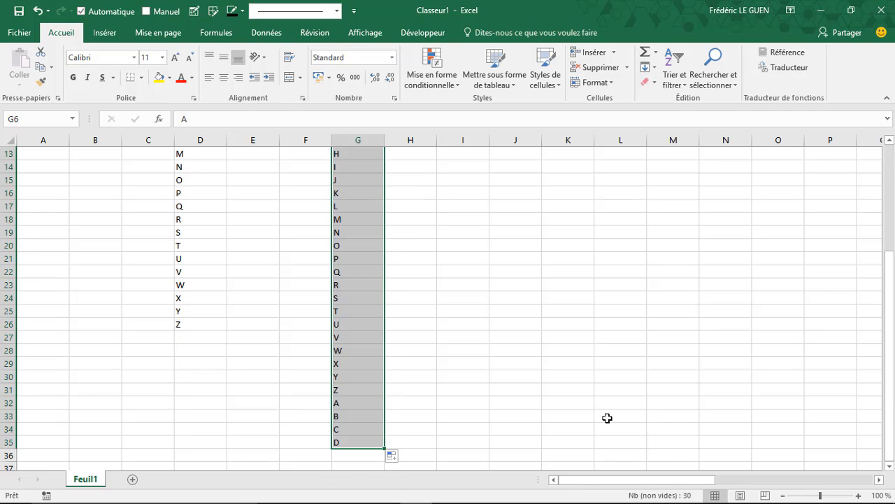
Enter P in J17 and fill the letter series across row 17 to column W.
left_click(512, 206)
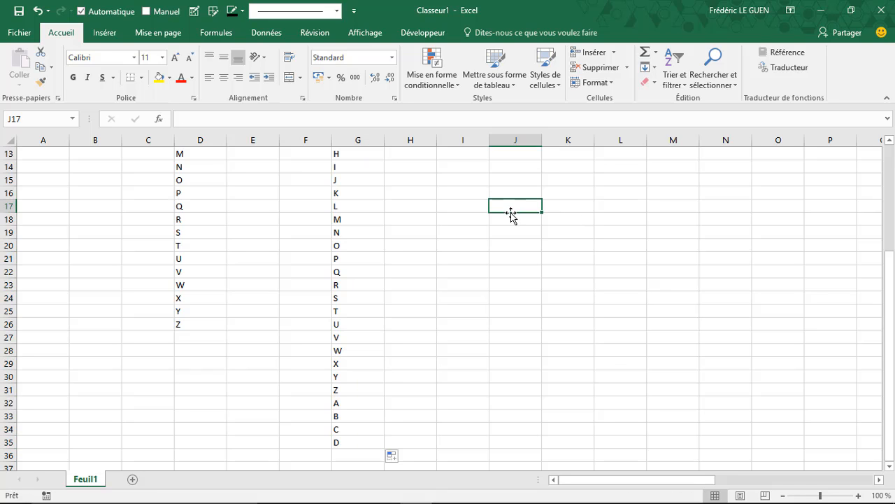
type("P")
key("Return")
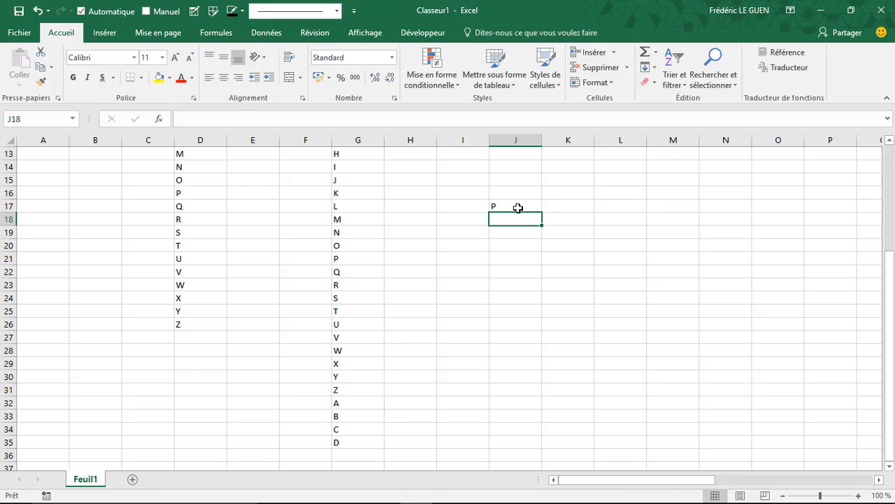
left_click(515, 207)
left_click_drag(542, 211, 773, 196)
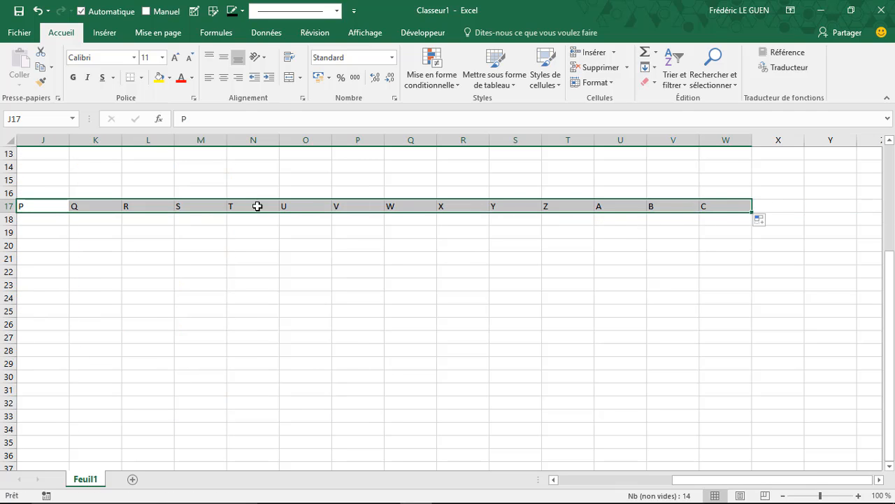